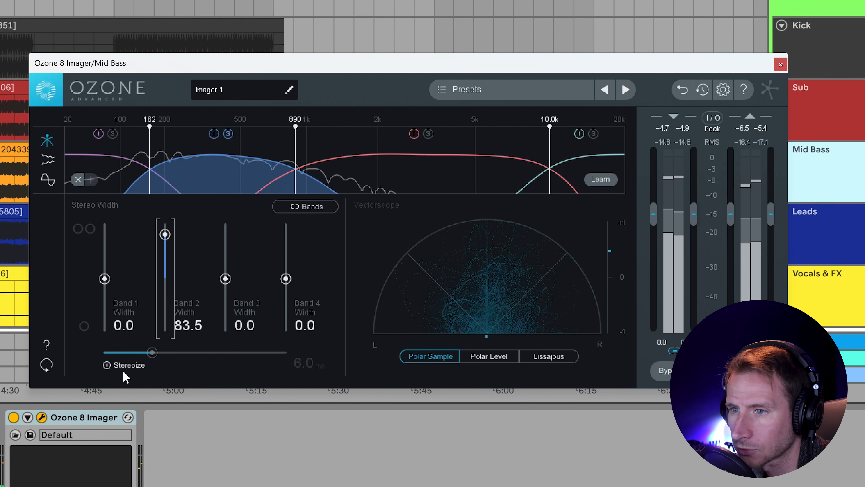
Try Stereoize at 7.5 ms in the Mid Bass imager, switch it off, and deactivate the Ozone 8 Imager device.
{"action": "left_click", "coordinate": [108, 365]}
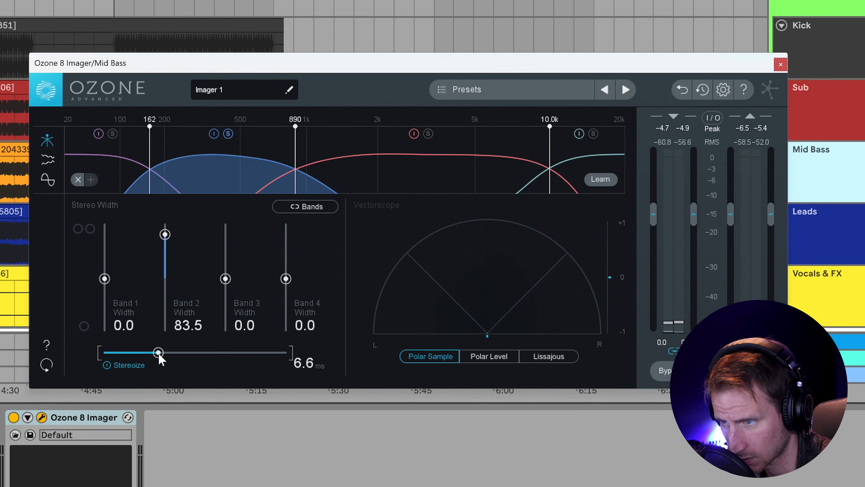
{"action": "left_click_drag", "start_coordinate": [165, 356], "coordinate": [167, 356]}
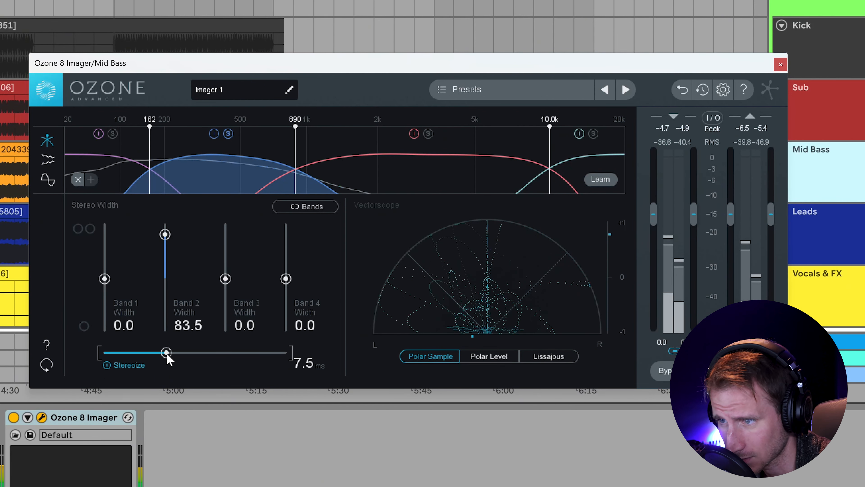
{"action": "left_click", "coordinate": [110, 367]}
{"action": "left_click", "coordinate": [15, 420]}
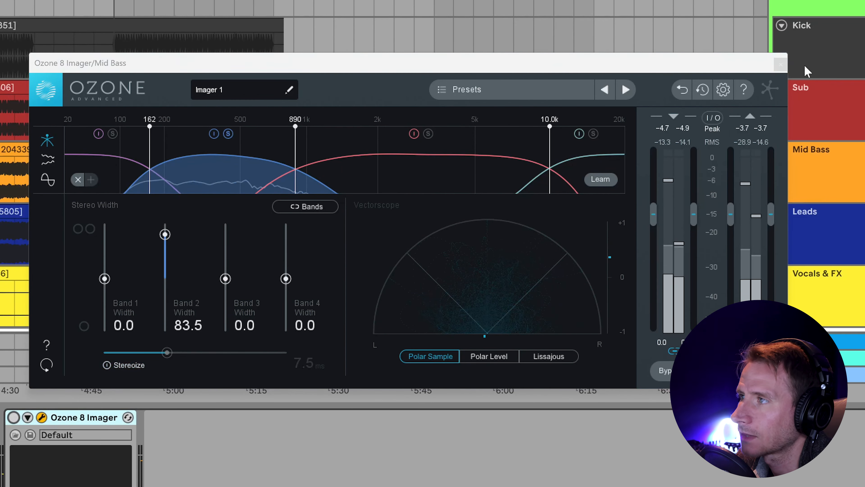
{"action": "left_click", "coordinate": [780, 64]}
Open the Youlean Loudness Meter 2 from the Main track's LOUDNESS rack.
{"action": "scroll", "coordinate": [732, 253], "scroll_direction": "down", "scroll_amount": 10}
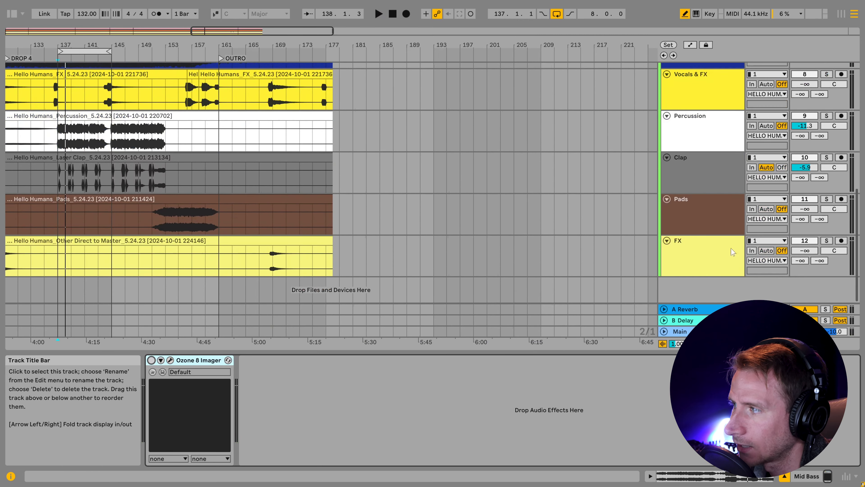
{"action": "left_click", "coordinate": [708, 331]}
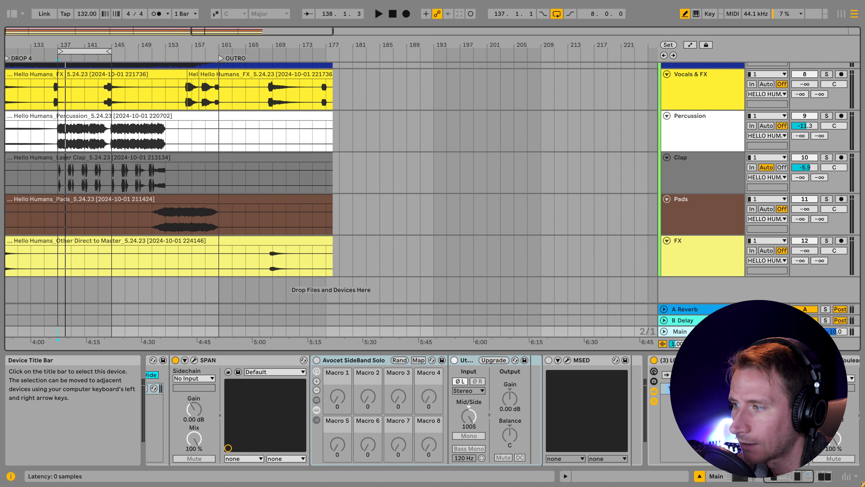
{"action": "left_click", "coordinate": [832, 360]}
Clear the track solos and play the reference and the HELLO HUMANS mix from bar 137 to compare their loudness.
{"action": "scroll", "coordinate": [50, 141], "scroll_direction": "up", "scroll_amount": 2}
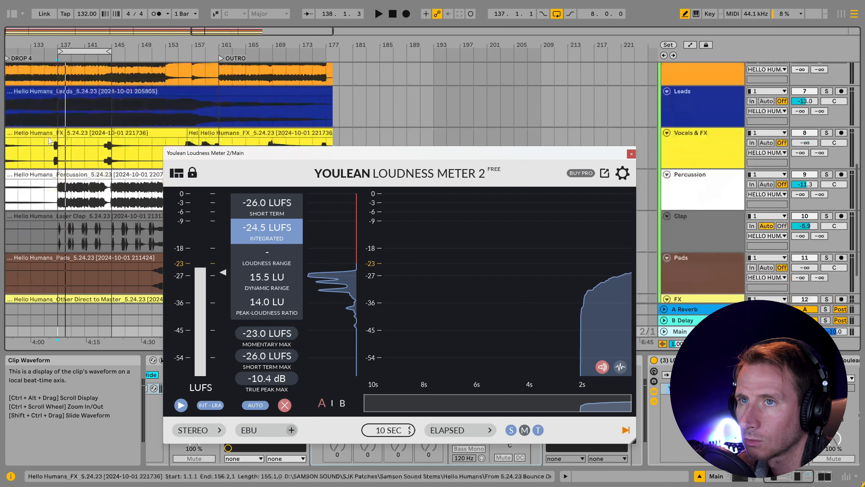
{"action": "scroll", "coordinate": [47, 138], "scroll_direction": "up", "scroll_amount": 6}
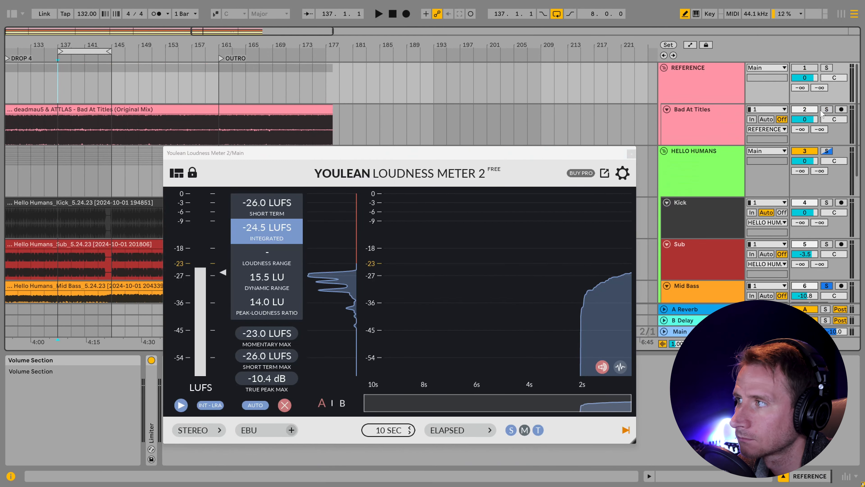
{"action": "left_click", "coordinate": [822, 111]}
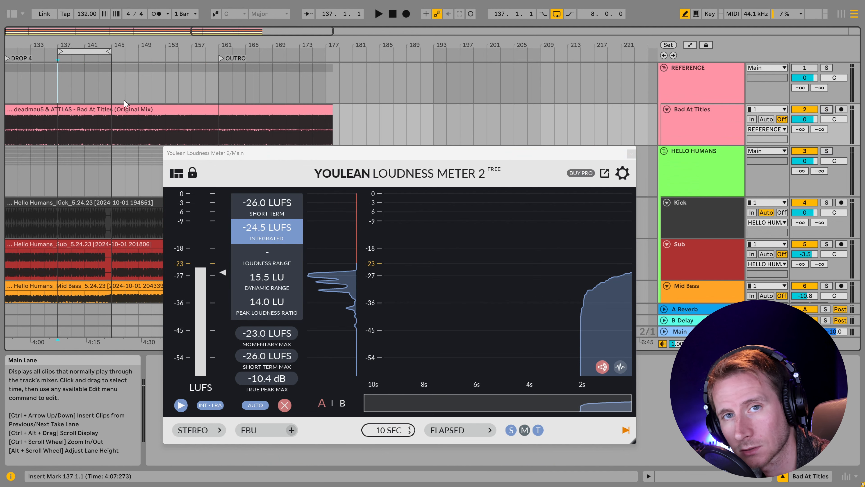
{"action": "left_click", "coordinate": [63, 86]}
{"action": "key", "text": "space"}
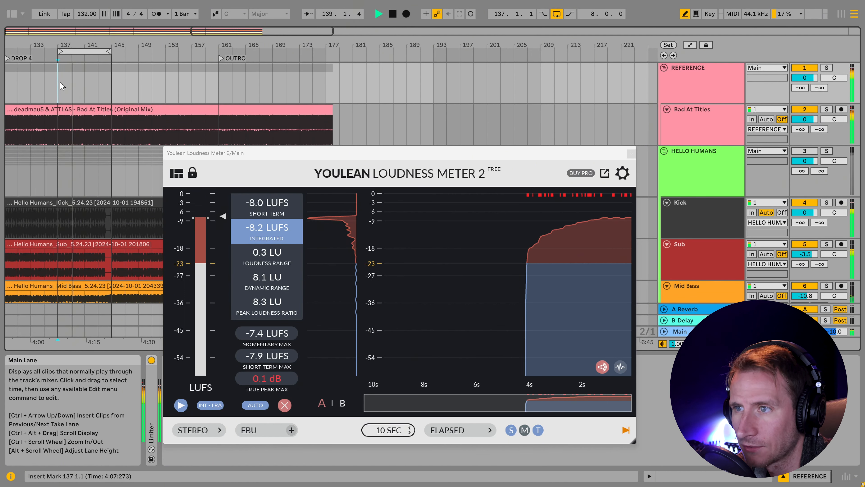
{"action": "key", "text": "space"}
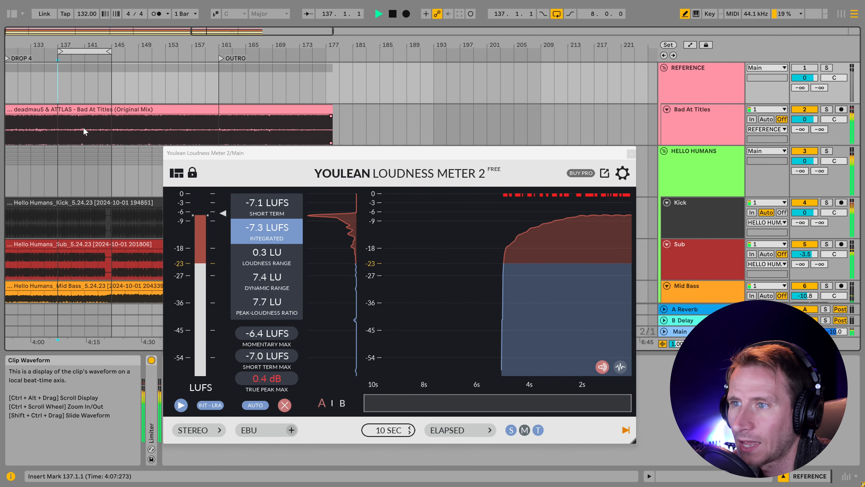
{"action": "key", "text": "space"}
{"action": "key", "text": "space"}
{"action": "key", "text": "space"}
{"action": "left_click", "coordinate": [631, 153]}
Lower the Sub track's volume to -4.7 dB.
{"action": "scroll", "coordinate": [359, 189], "scroll_direction": "down", "scroll_amount": 5}
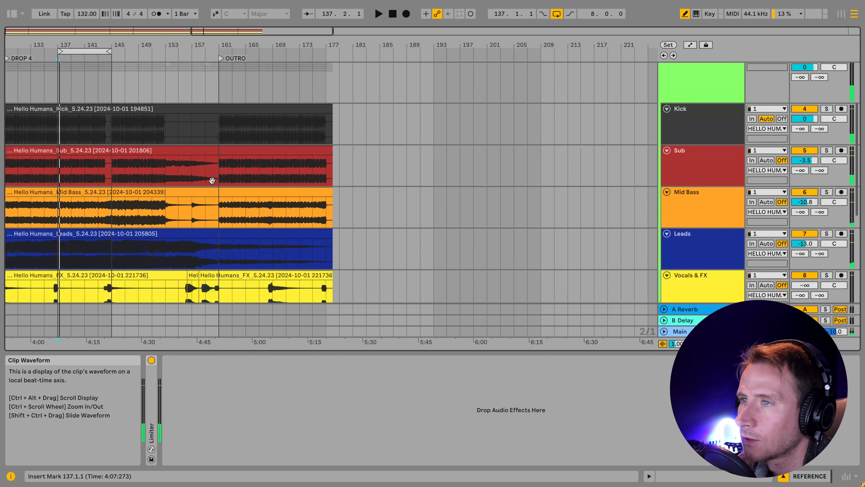
{"action": "left_click", "coordinate": [693, 160]}
{"action": "scroll", "coordinate": [681, 192], "scroll_direction": "up", "scroll_amount": 3}
{"action": "left_click_drag", "start_coordinate": [804, 206], "coordinate": [804, 211]}
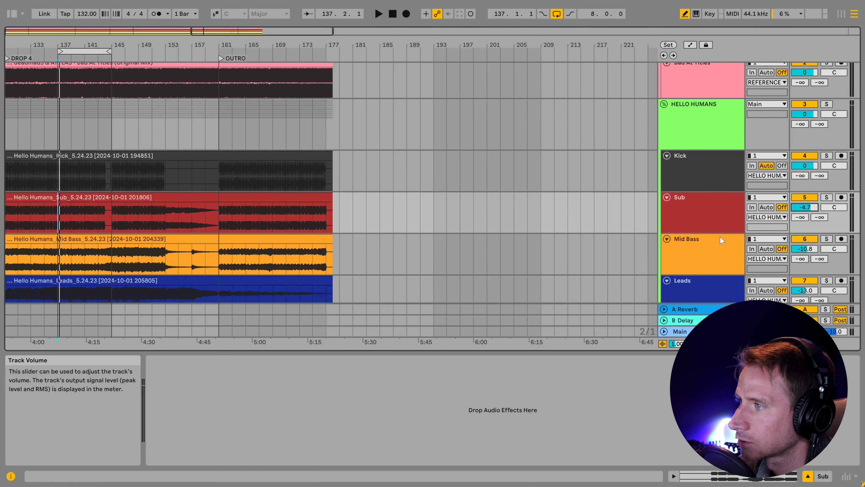
Open the bx_meter plug-in on the Main track.
{"action": "scroll", "coordinate": [721, 240], "scroll_direction": "down", "scroll_amount": 5}
{"action": "left_click", "coordinate": [684, 332]}
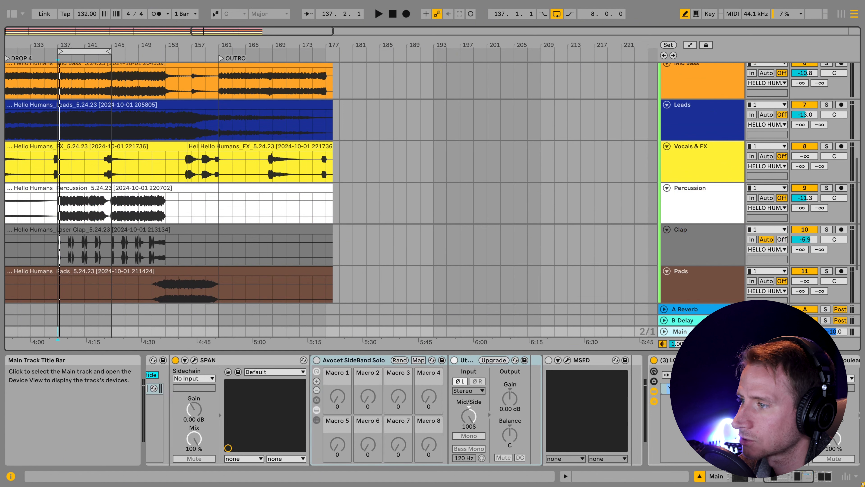
{"action": "left_click_drag", "start_coordinate": [792, 476], "coordinate": [811, 476]}
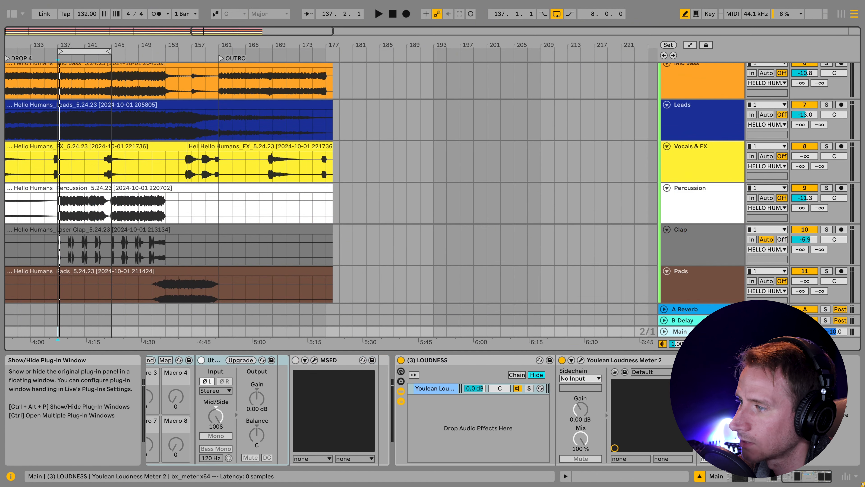
{"action": "left_click", "coordinate": [721, 360]}
Play from bar 137 with bx_meter open to compare the RMS levels of the reference and the mix.
{"action": "scroll", "coordinate": [51, 156], "scroll_direction": "up", "scroll_amount": 5}
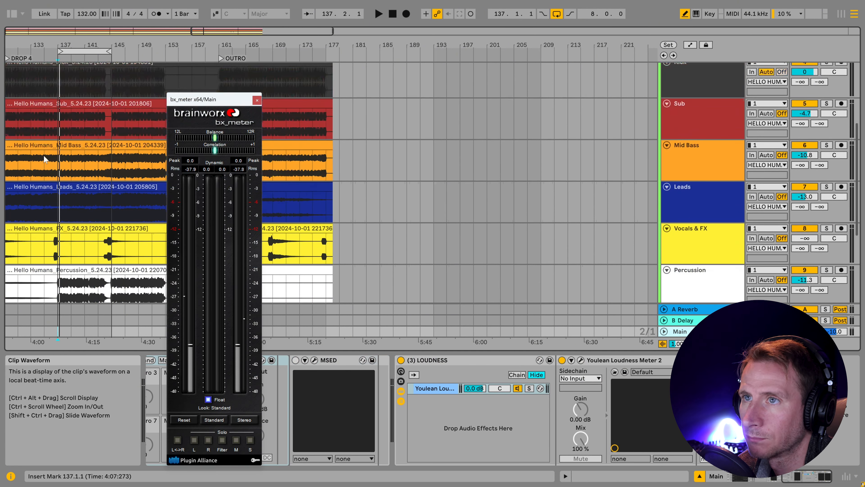
{"action": "left_click", "coordinate": [59, 118]}
{"action": "left_click", "coordinate": [59, 85]}
{"action": "key", "text": "space"}
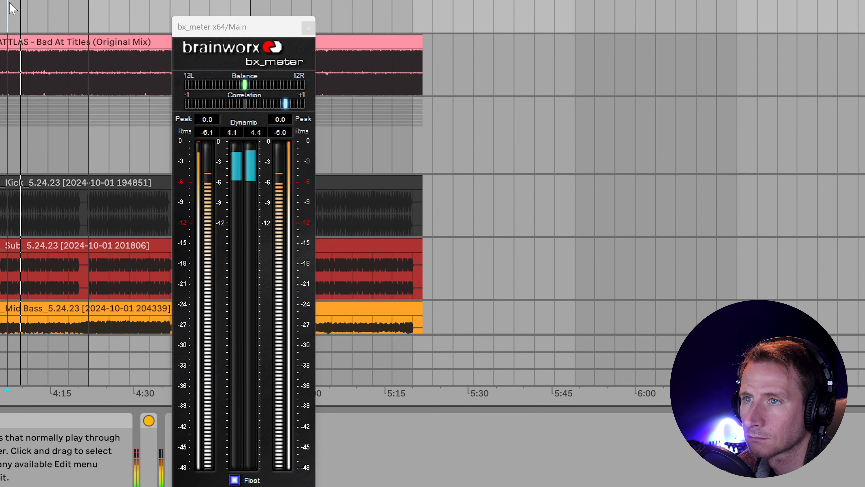
{"action": "key", "text": "space"}
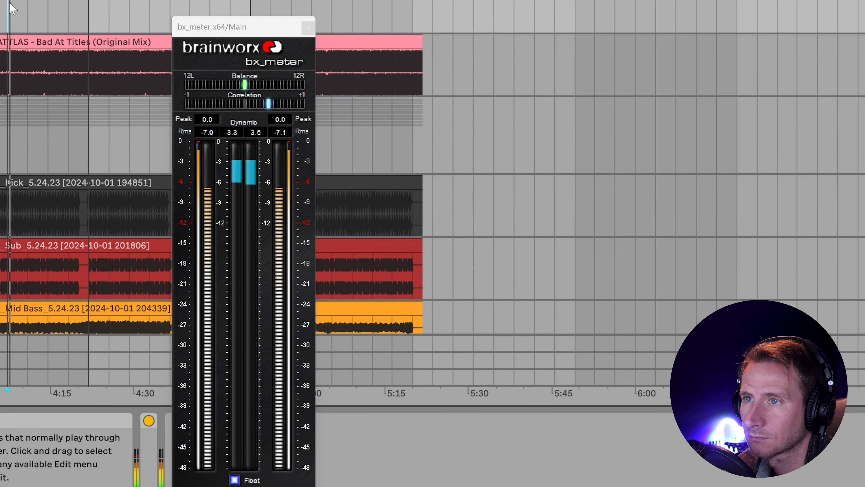
{"action": "key", "text": "space"}
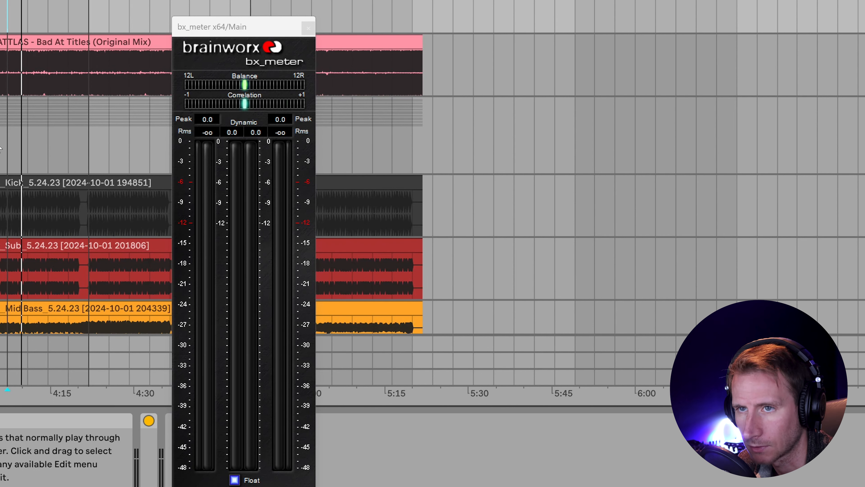
Play the HELLO HUMANS mix from bar 137 in Session View and check the track levels and limiter gain reduction.
{"action": "left_click", "coordinate": [18, 144]}
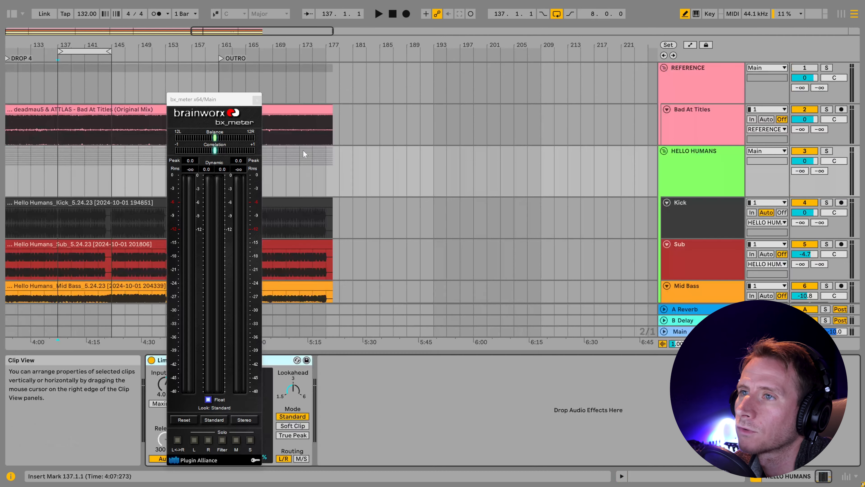
{"action": "key", "text": "Tab"}
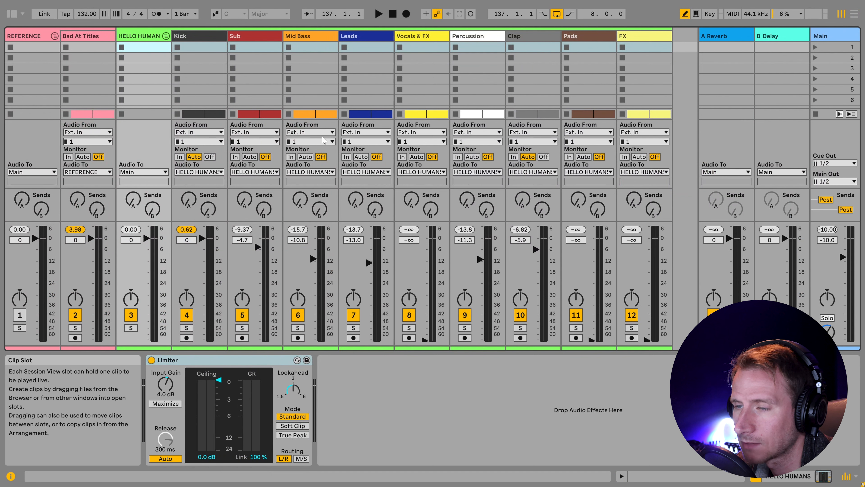
{"action": "key", "text": "space"}
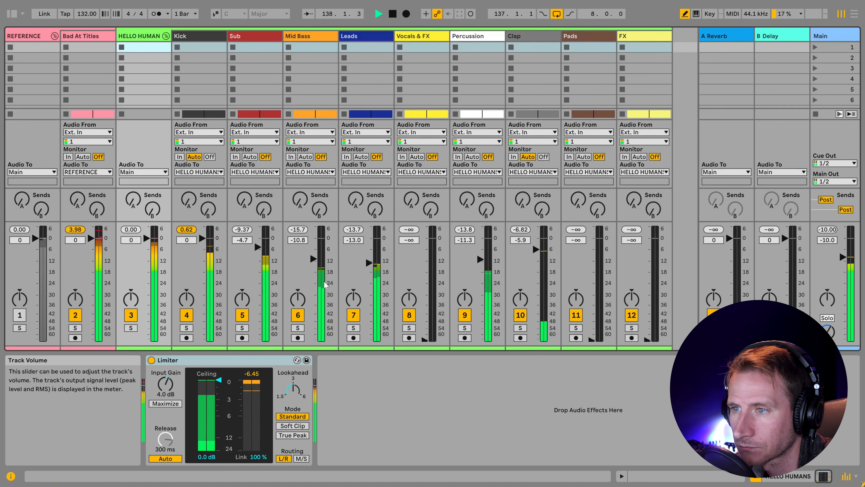
{"action": "key", "text": "space"}
{"action": "key", "text": "space"}
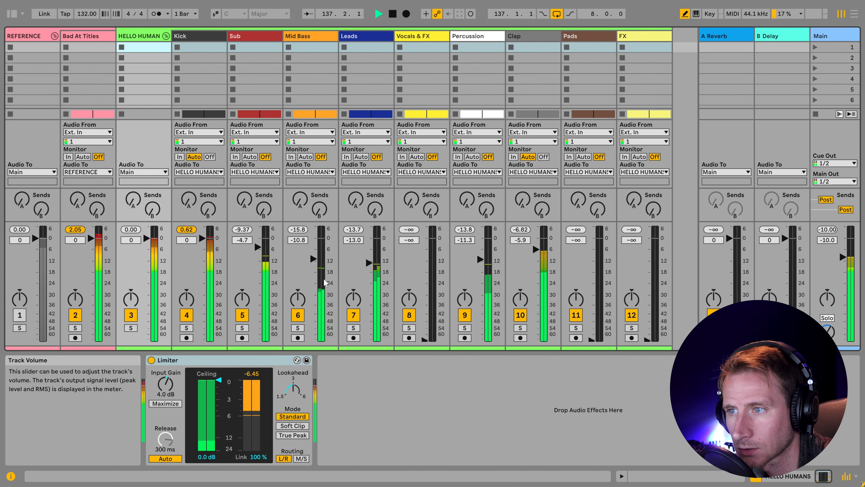
{"action": "key", "text": "space"}
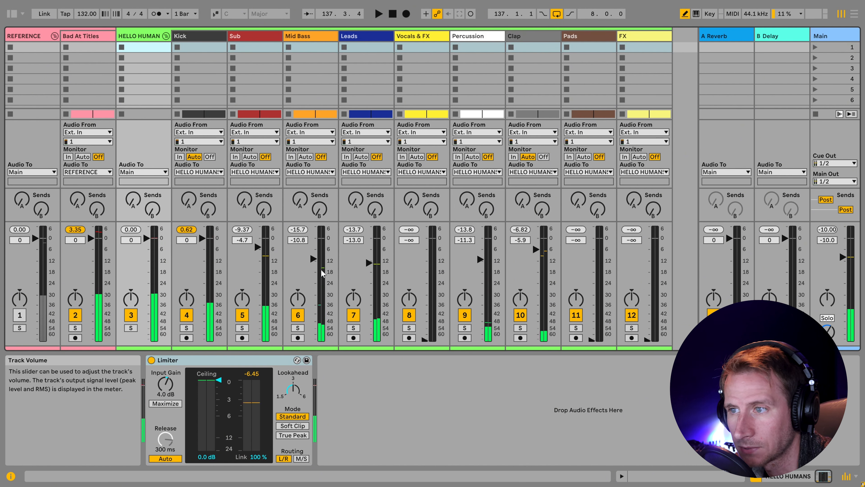
{"action": "key", "text": "space"}
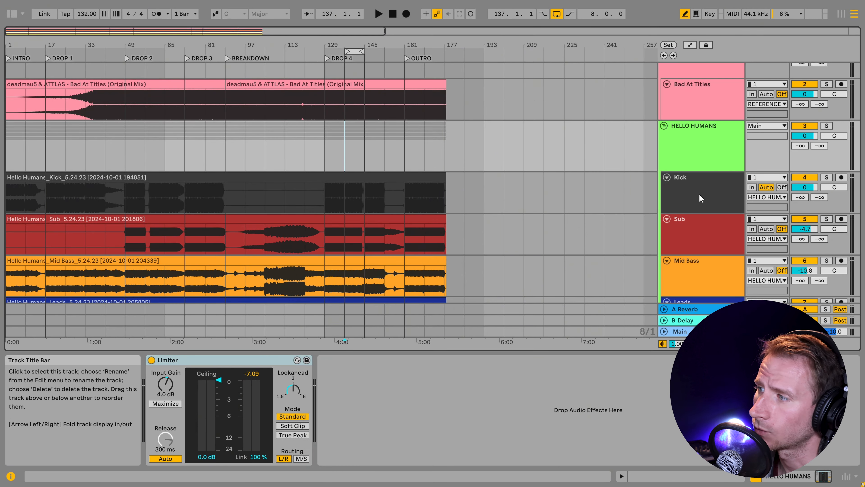
Show the Kick track's EQ Eight and examine its curve.
{"action": "left_click", "coordinate": [699, 192]}
{"action": "left_click", "coordinate": [691, 232]}
{"action": "left_click", "coordinate": [687, 204]}
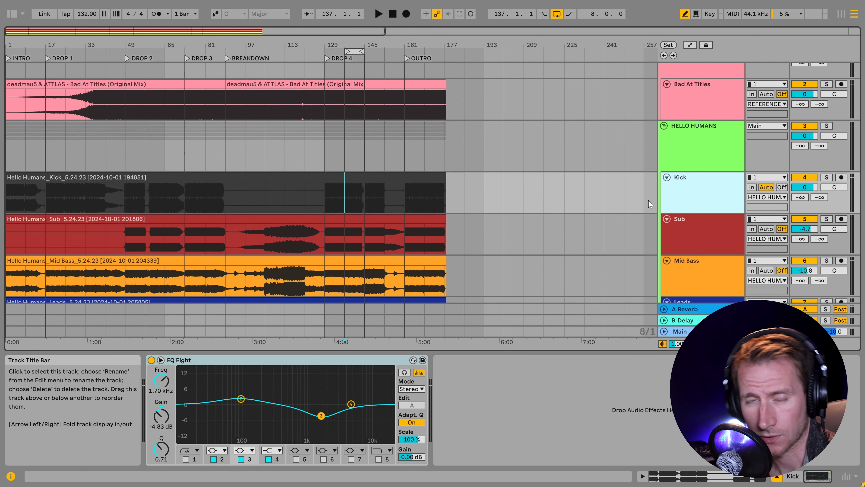
{"action": "left_click", "coordinate": [353, 404]}
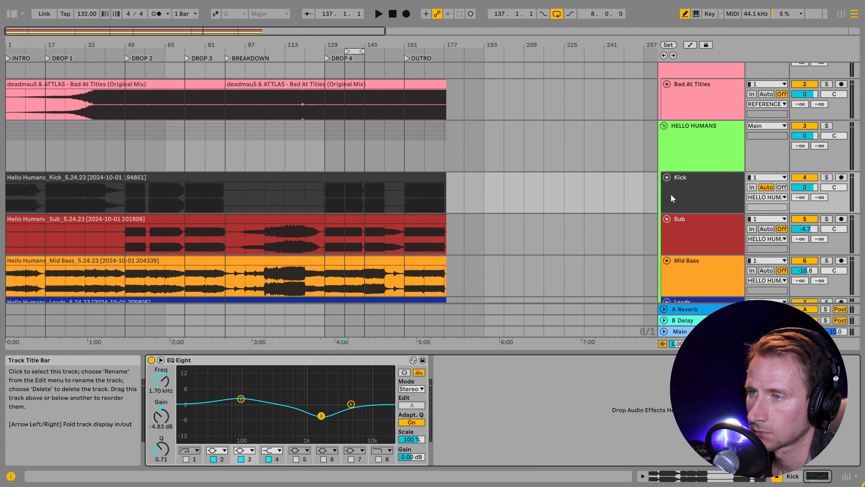
Solo the Kick track and audition it from bar 137.
{"action": "left_click", "coordinate": [676, 199]}
{"action": "left_click", "coordinate": [826, 178]}
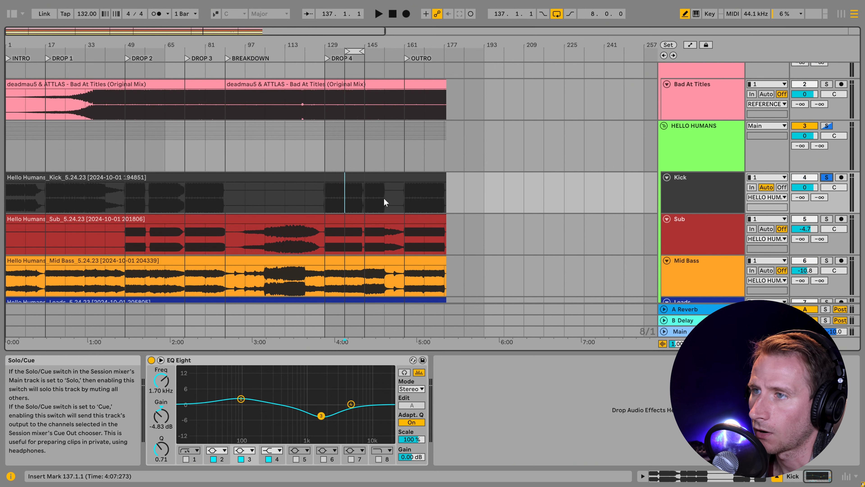
{"action": "left_click", "coordinate": [344, 200]}
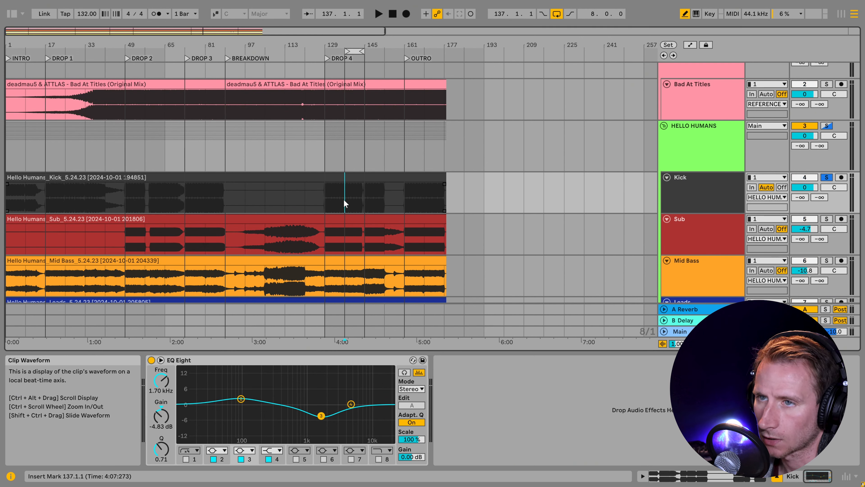
{"action": "key", "text": "space"}
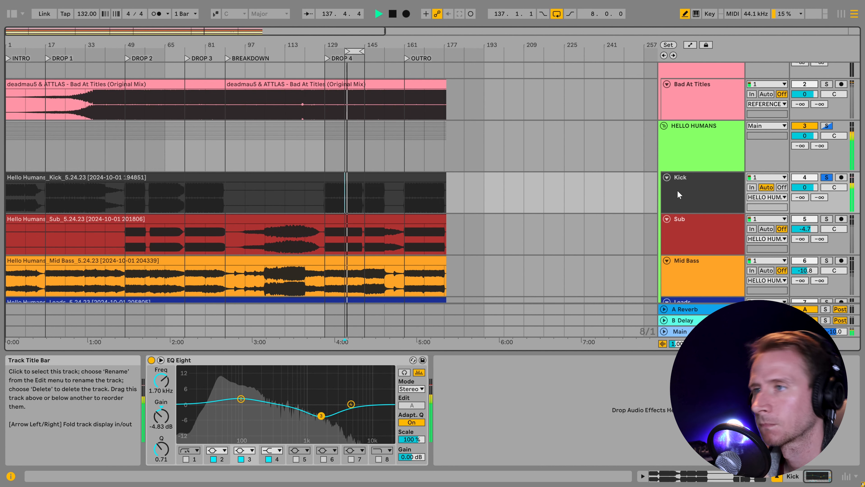
{"action": "key", "text": "space"}
Find StandardCLIP in the browser and add it after EQ Eight on the Kick track.
{"action": "key", "text": "ctrl+f"}
{"action": "type", "text": "st"}
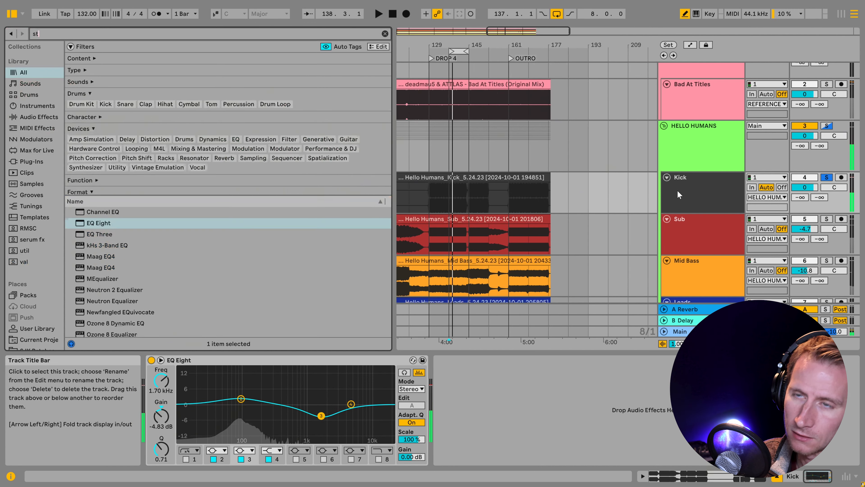
{"action": "type", "text": "andard"}
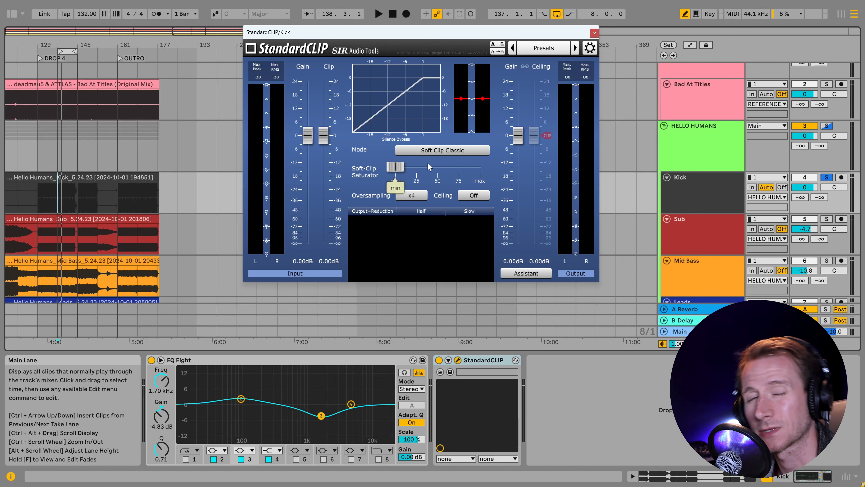
Set the Kick's StandardCLIP to Hard Clip mode with the input clip level at -3.00 dB, auditioning the kick.
{"action": "left_click", "coordinate": [432, 152]}
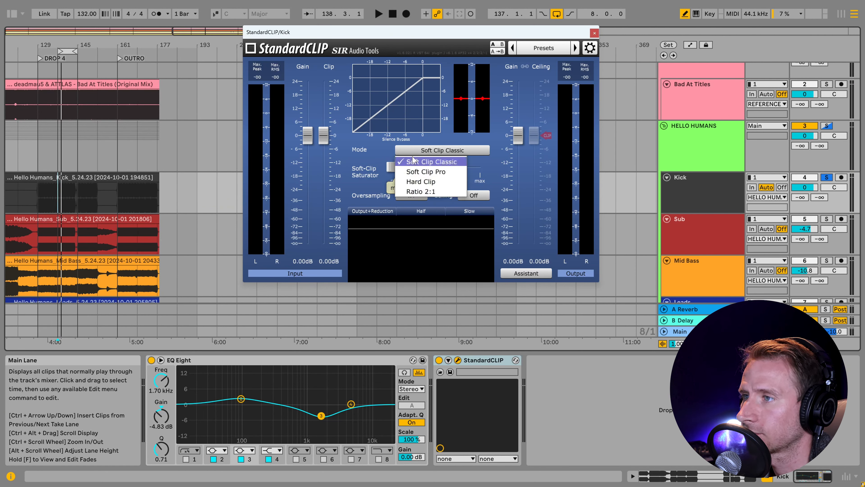
{"action": "left_click", "coordinate": [417, 182]}
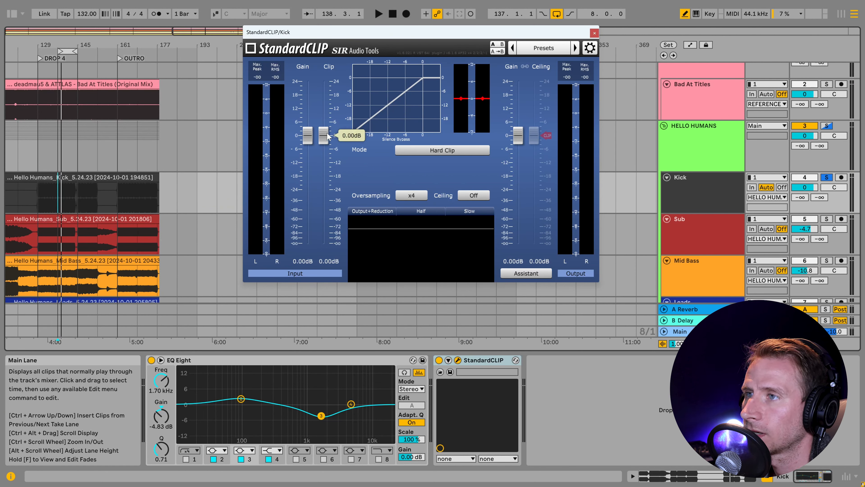
{"action": "key", "text": "space"}
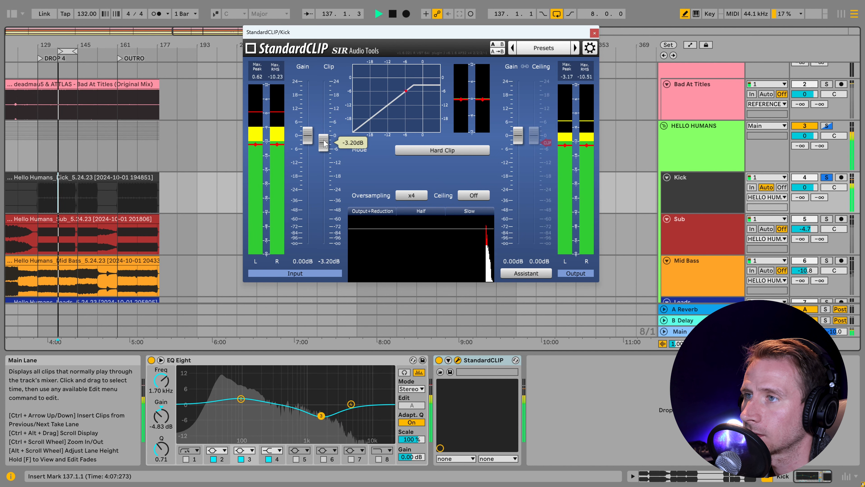
{"action": "mouse_move", "coordinate": [324, 143]}
{"action": "left_mouse_down"}
{"action": "mouse_move", "coordinate": [323, 151]}
{"action": "mouse_move", "coordinate": [323, 143]}
{"action": "left_mouse_up"}
{"action": "key", "text": "space"}
{"action": "key", "text": "space"}
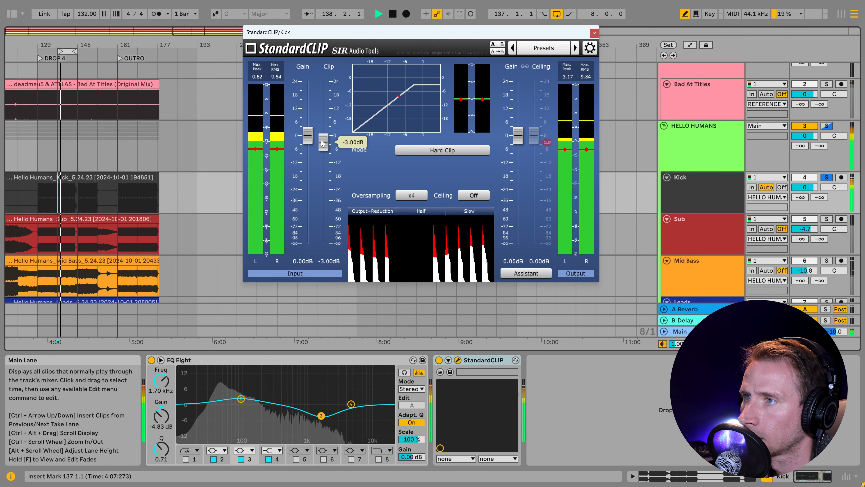
Close the Kick's StandardCLIP window, stop playback and turn off the Limiter on the HELLO HUMANS group.
{"action": "left_click", "coordinate": [594, 33]}
{"action": "key", "text": "space"}
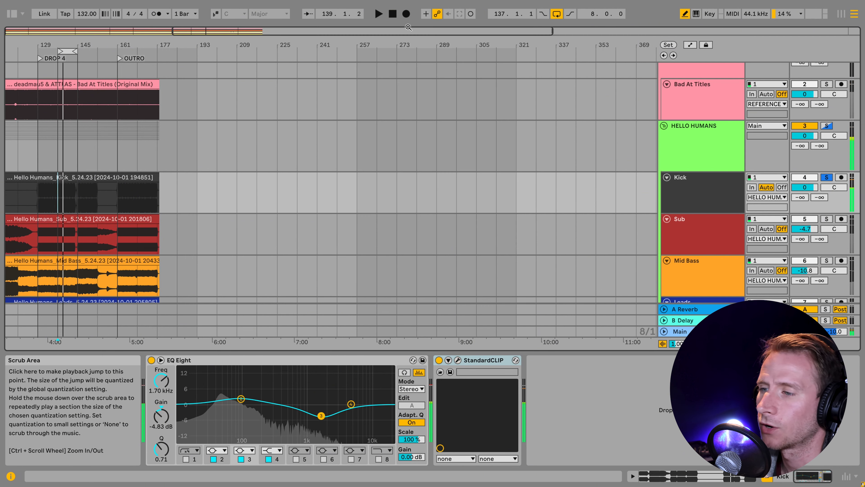
{"action": "left_click", "coordinate": [716, 135]}
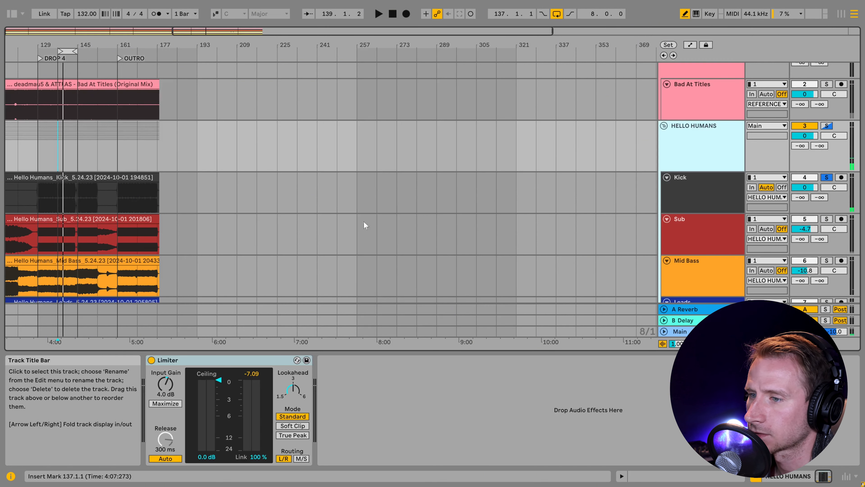
{"action": "left_click", "coordinate": [151, 360]}
Open SPAN from the Main track and compare the Kick's peak level with StandardCLIP bypassed and active.
{"action": "left_click", "coordinate": [714, 331]}
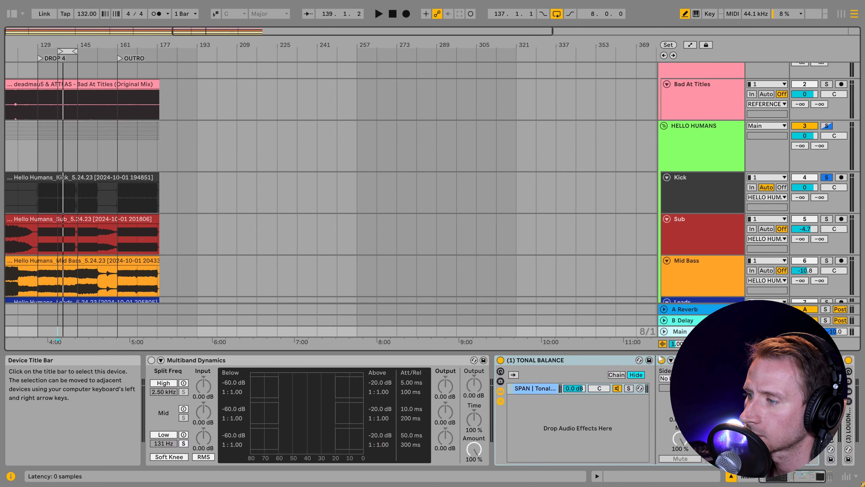
{"action": "left_click", "coordinate": [681, 360]}
{"action": "left_click_drag", "start_coordinate": [605, 20], "coordinate": [530, 24]}
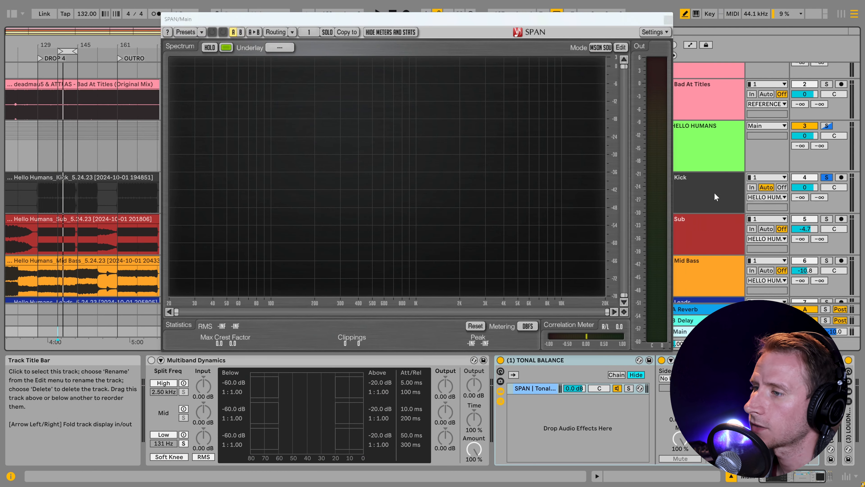
{"action": "left_click", "coordinate": [712, 184]}
{"action": "key", "text": "space"}
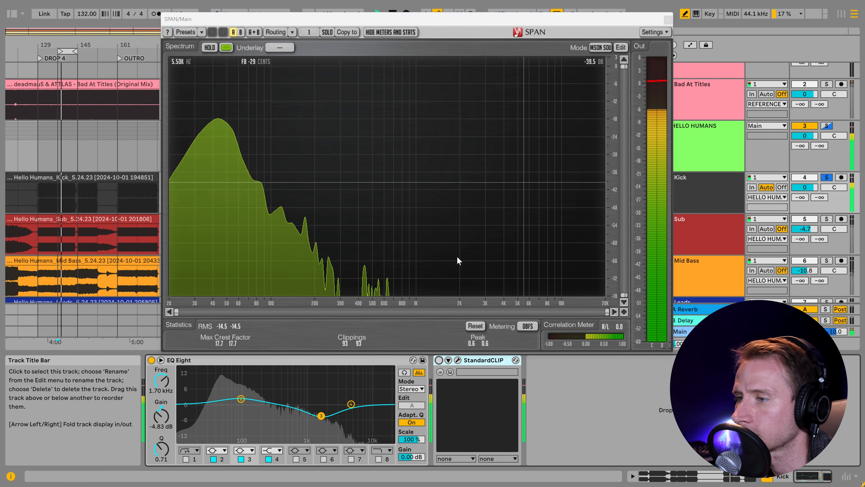
{"action": "left_click", "coordinate": [439, 360]}
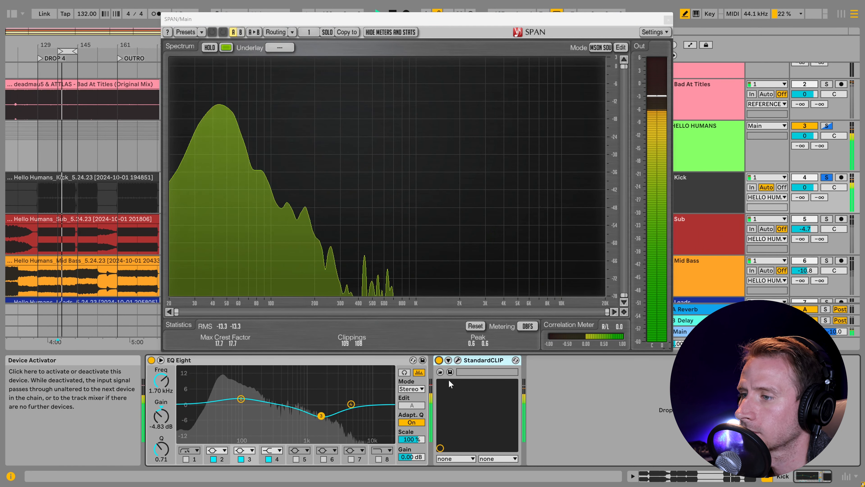
{"action": "key", "text": "space"}
Close SPAN and turn the HELLO HUMANS group's Limiter back on.
{"action": "left_click", "coordinate": [695, 131]}
{"action": "left_click", "coordinate": [669, 20]}
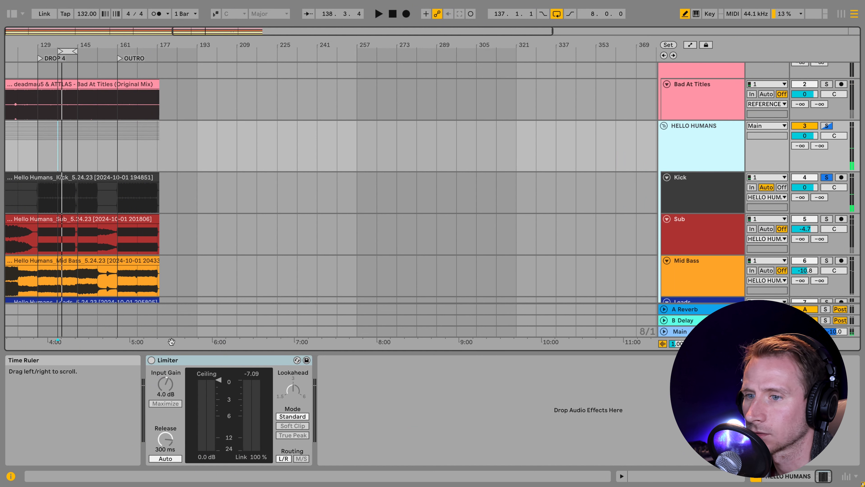
{"action": "left_click", "coordinate": [151, 359]}
Audition the Kick through the HELLO HUMANS Limiter with StandardCLIP bypassed and active.
{"action": "left_click", "coordinate": [686, 195]}
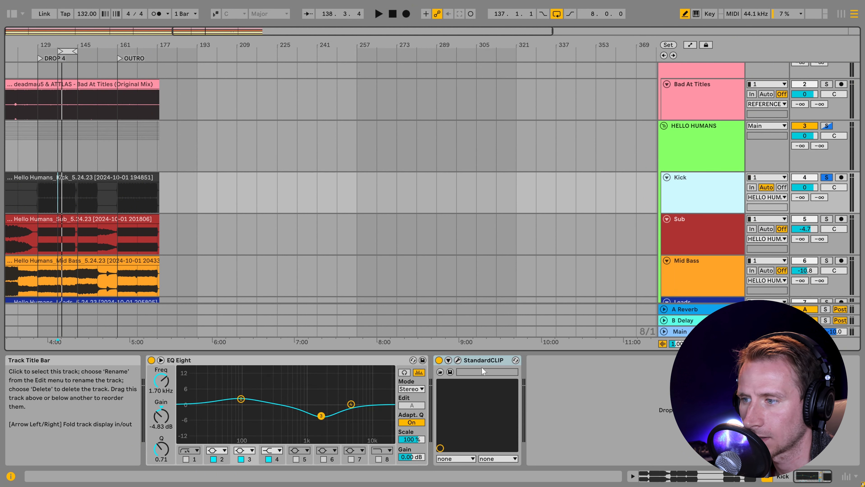
{"action": "left_click", "coordinate": [439, 359]}
{"action": "key", "text": "space"}
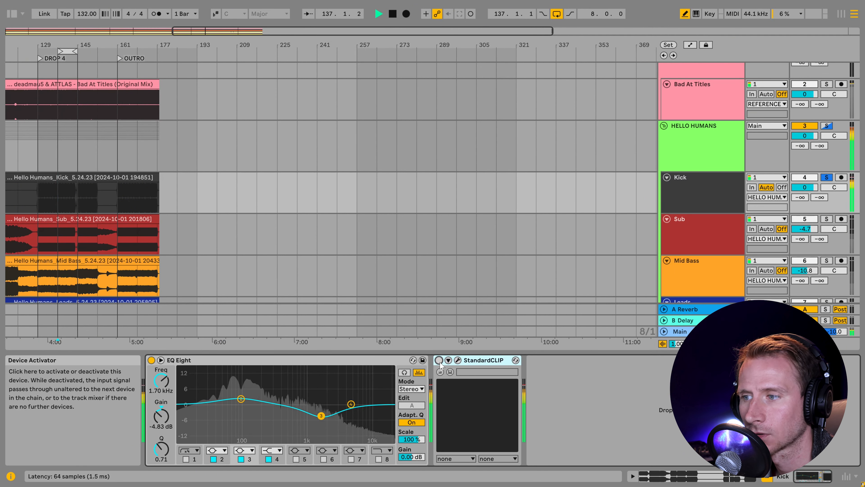
{"action": "left_click", "coordinate": [439, 360]}
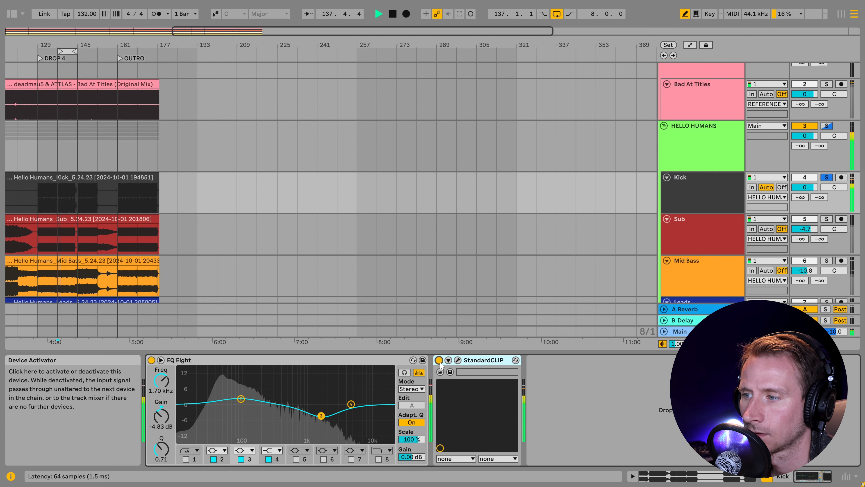
{"action": "key", "text": "space"}
Solo the Percussion track and place the playback start at bar 137.
{"action": "scroll", "coordinate": [307, 204], "scroll_direction": "down", "scroll_amount": 2}
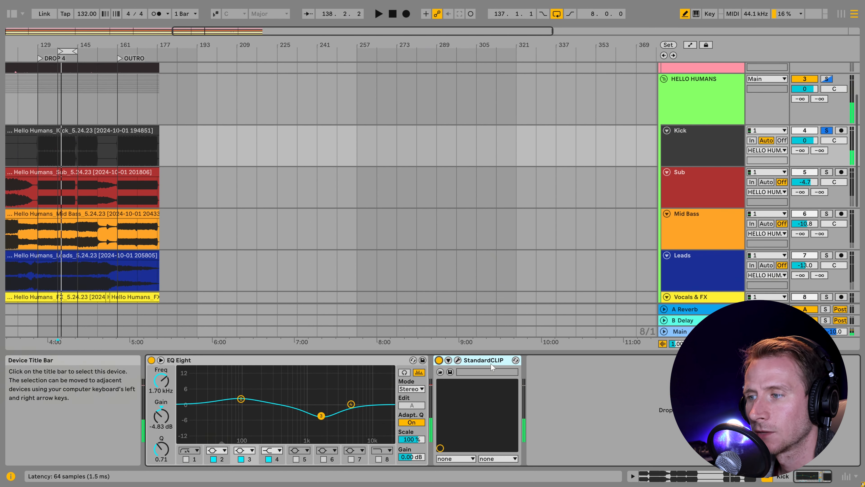
{"action": "scroll", "coordinate": [423, 249], "scroll_direction": "down", "scroll_amount": 5}
{"action": "left_click", "coordinate": [702, 167]}
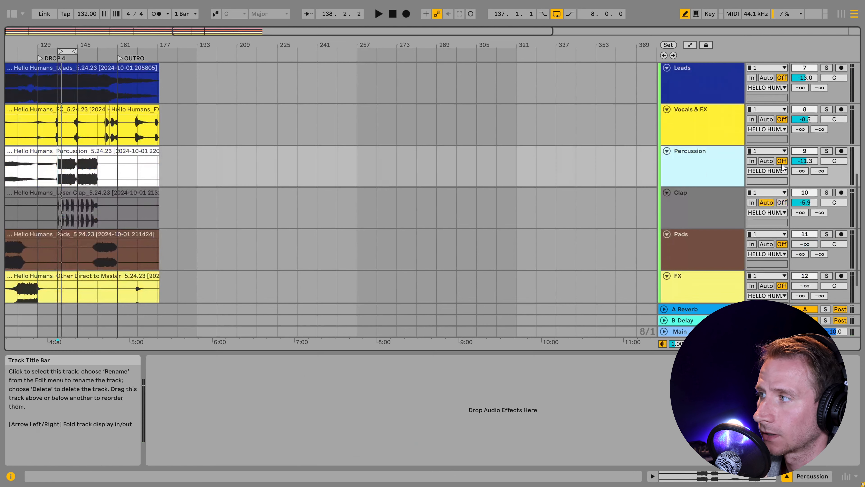
{"action": "left_click", "coordinate": [827, 151]}
{"action": "left_click", "coordinate": [58, 174]}
{"action": "scroll", "coordinate": [56, 175], "scroll_direction": "up", "scroll_amount": 3}
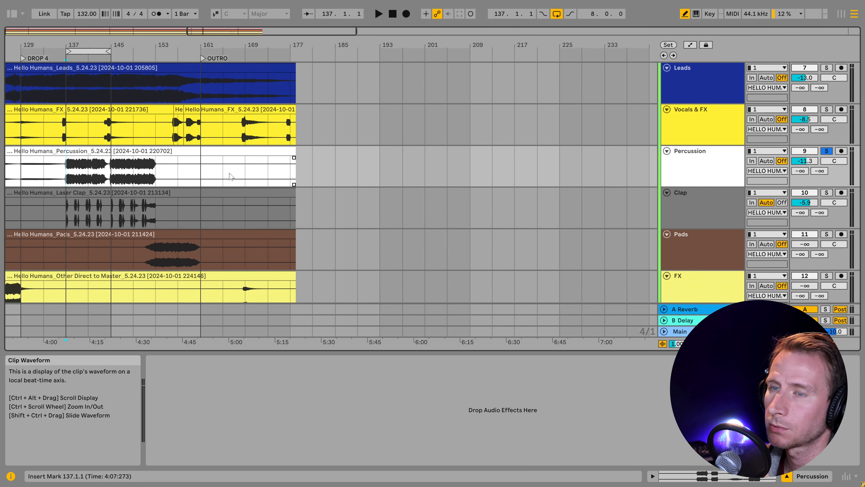
Paste StandardCLIP onto the Percussion track and set its input clip level to -9.60 dB during playback.
{"action": "left_click", "coordinate": [688, 169]}
{"action": "left_click", "coordinate": [416, 372]}
{"action": "key", "text": "ctrl+v"}
{"action": "key", "text": "space"}
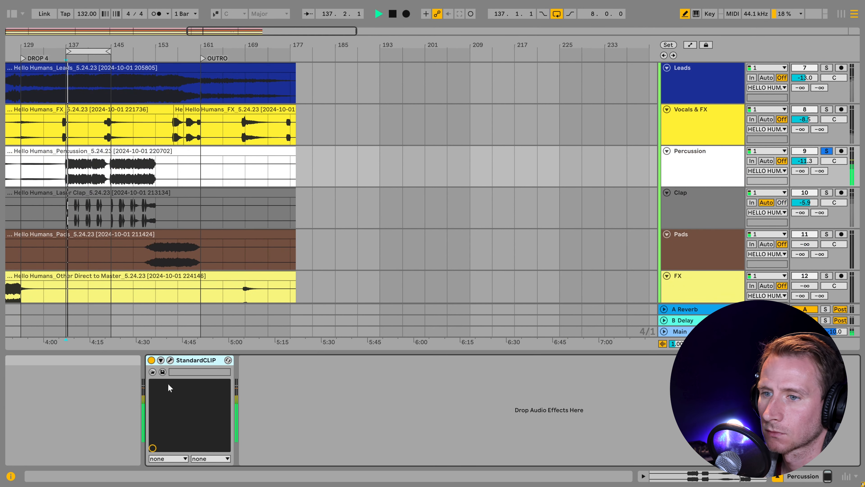
{"action": "left_click", "coordinate": [170, 360]}
{"action": "left_click_drag", "start_coordinate": [323, 136], "coordinate": [321, 159]}
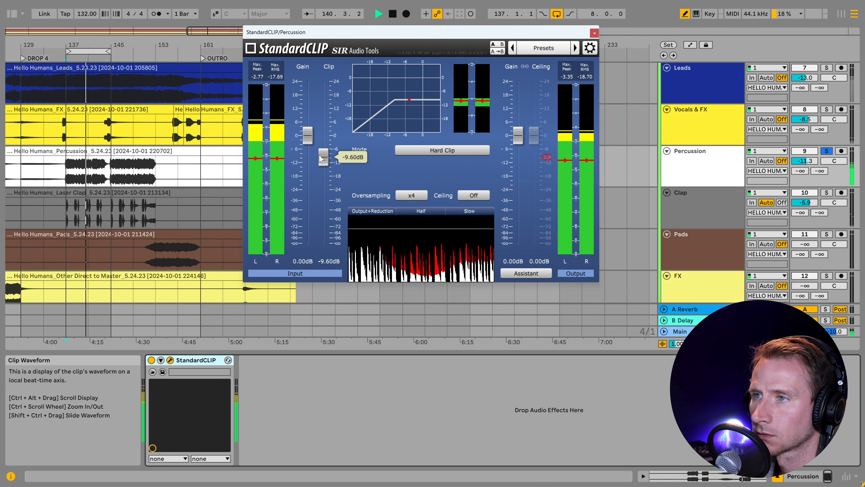
{"action": "left_click", "coordinate": [594, 33]}
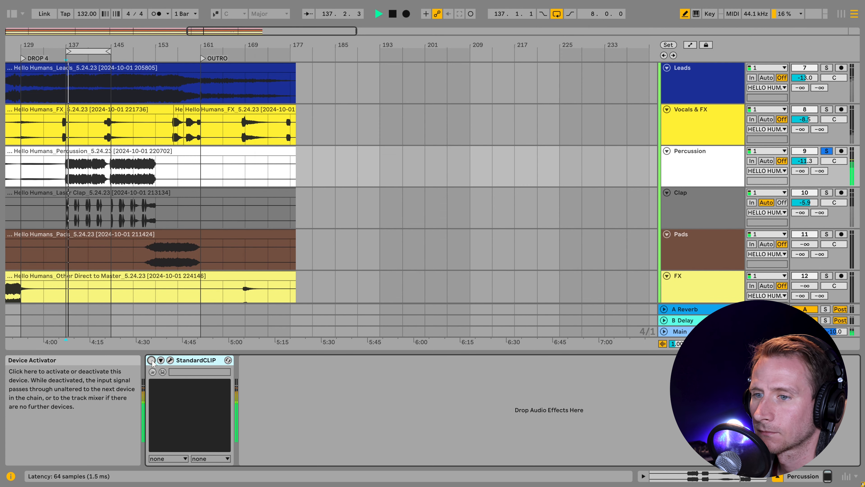
Open SPAN from the Main track and compare the Percussion's peak level with StandardCLIP bypassed and active.
{"action": "left_click", "coordinate": [679, 332]}
{"action": "left_click", "coordinate": [669, 360]}
{"action": "left_click", "coordinate": [708, 163]}
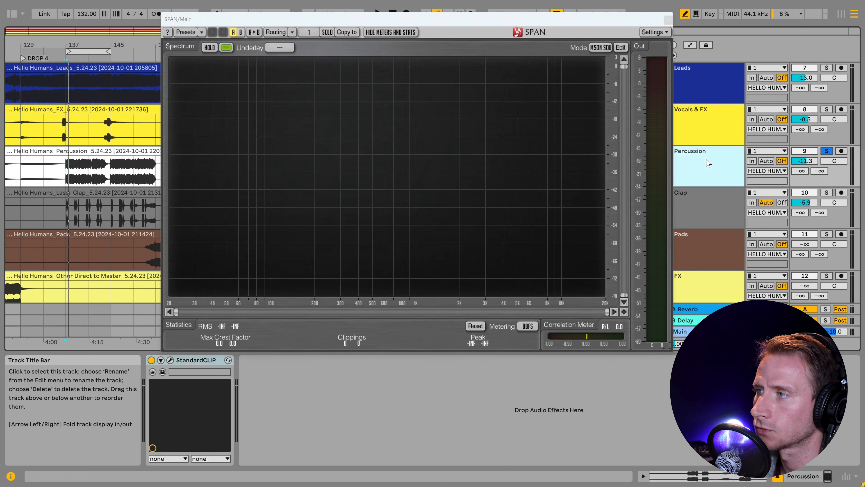
{"action": "left_click", "coordinate": [151, 359]}
{"action": "key", "text": "space"}
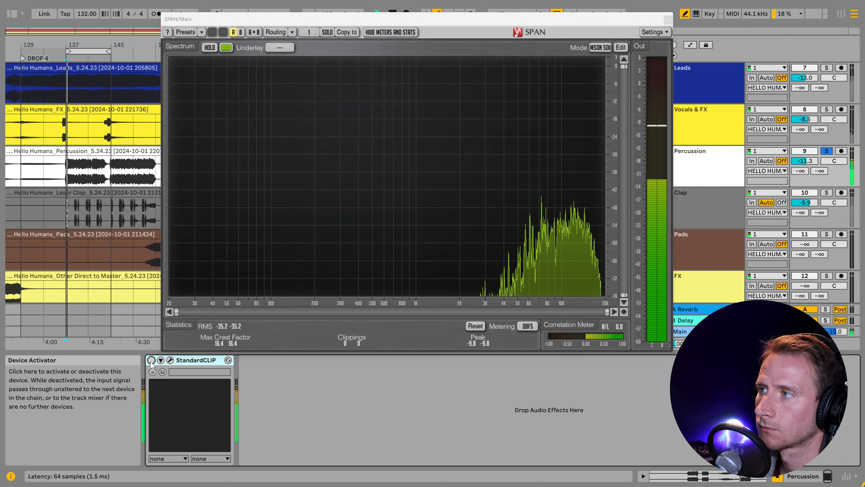
{"action": "left_click", "coordinate": [151, 360]}
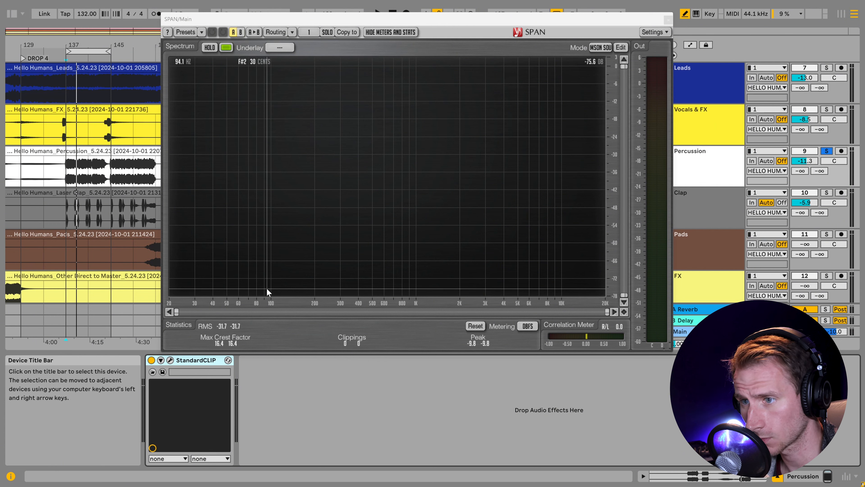
Add EQ Eight after StandardCLIP on the Percussion track and set its low-cut frequency to 367 Hz.
{"action": "key", "text": "ctrl+f"}
{"action": "type", "text": "eq"}
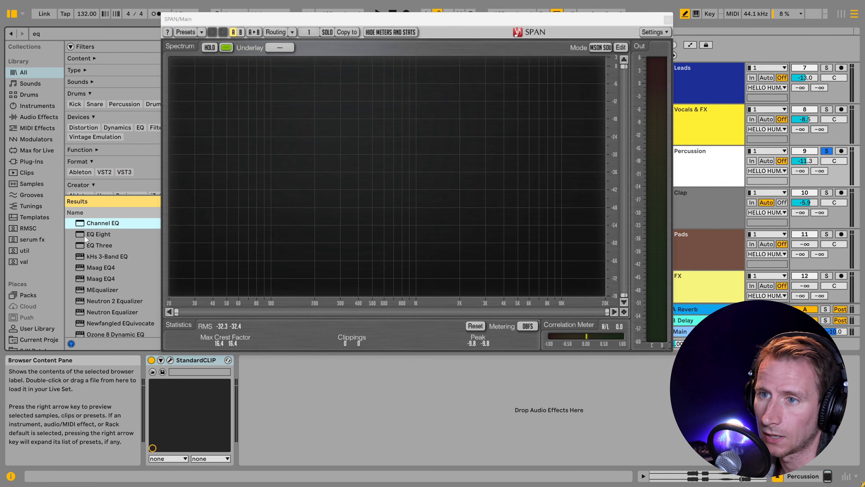
{"action": "left_click_drag", "start_coordinate": [84, 235], "coordinate": [322, 413]}
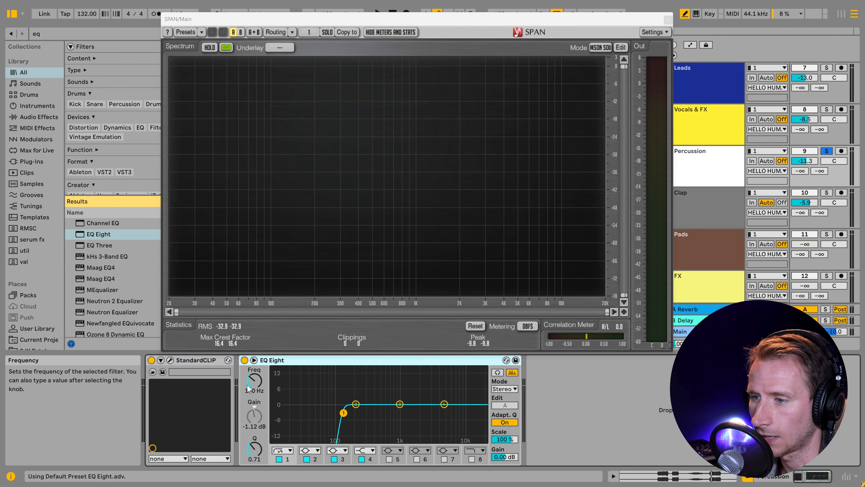
{"action": "left_click_drag", "start_coordinate": [248, 385], "coordinate": [247, 373]}
{"action": "key", "text": "space"}
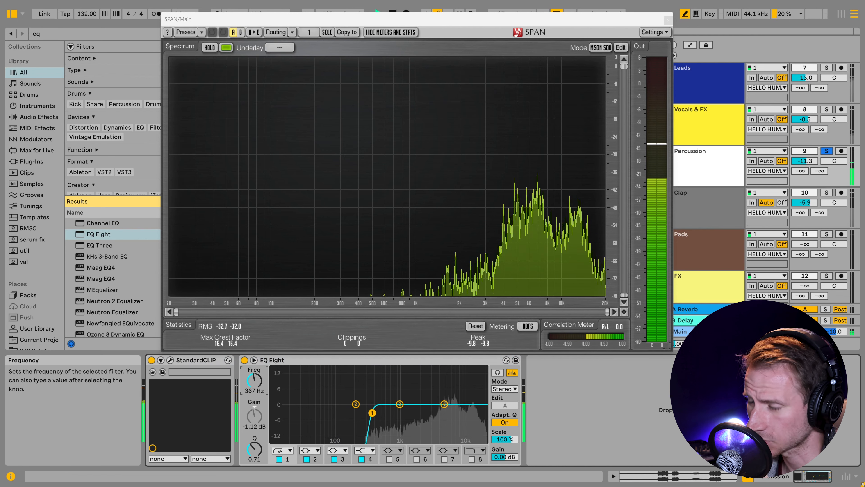
Group the Percussion's StandardCLIP and EQ Eight into one Audio Effect Rack and stop playback.
{"action": "left_click", "coordinate": [296, 361]}
{"action": "left_click", "coordinate": [212, 361], "text": "shift"}
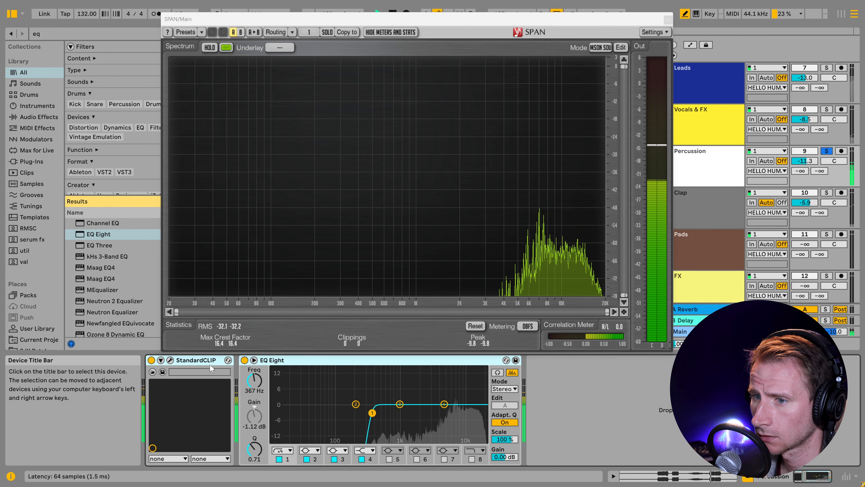
{"action": "key", "text": "ctrl+g"}
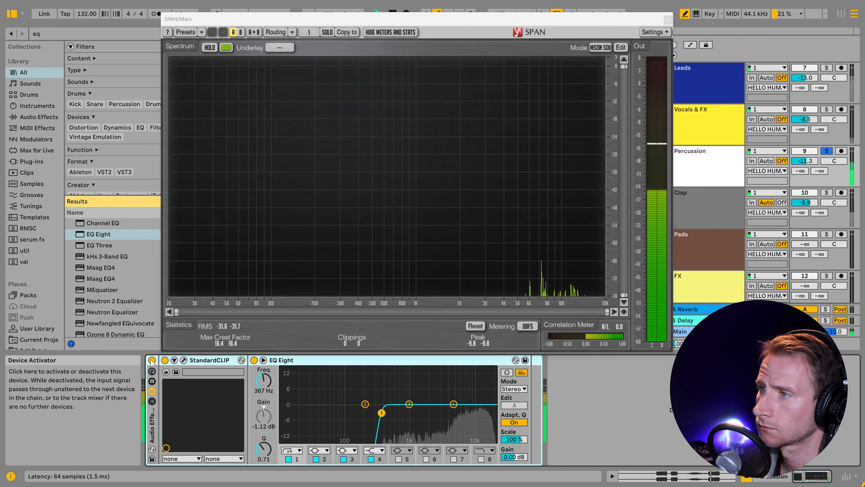
{"action": "key", "text": "space"}
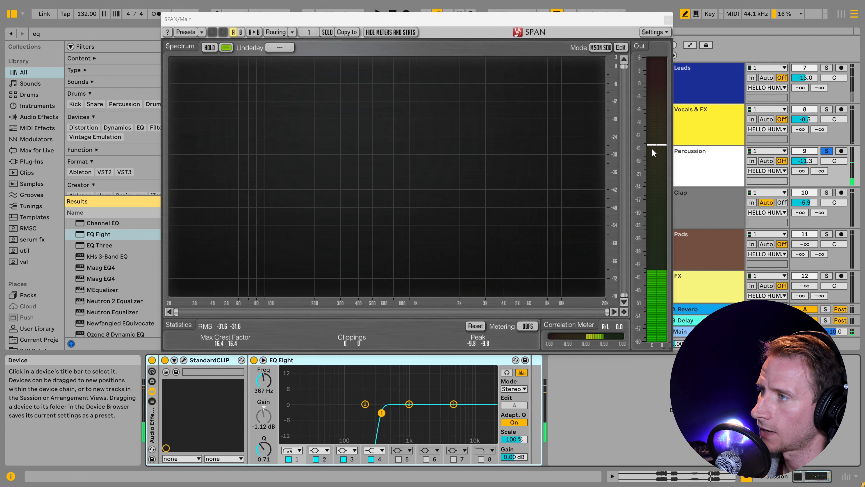
Compare the Percussion's peak level with the effect rack bypassed and active, and close SPAN and the browser.
{"action": "left_click", "coordinate": [151, 360]}
{"action": "key", "text": "space"}
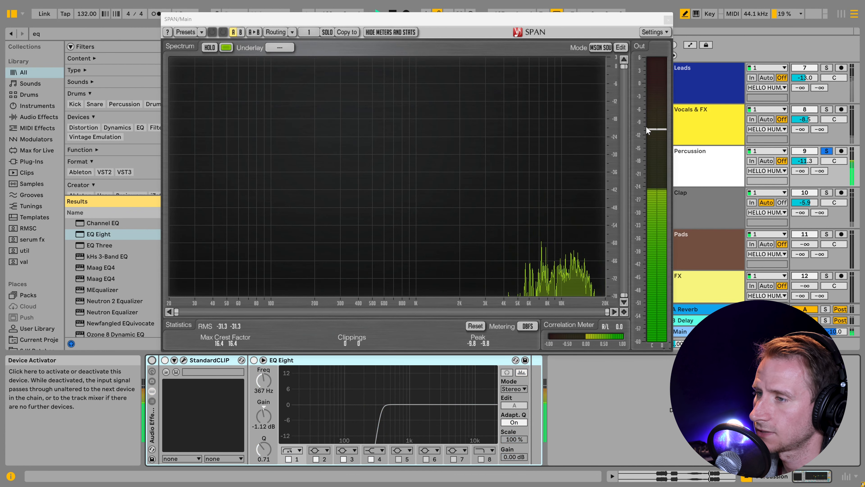
{"action": "left_click", "coordinate": [152, 359]}
{"action": "key", "text": "space"}
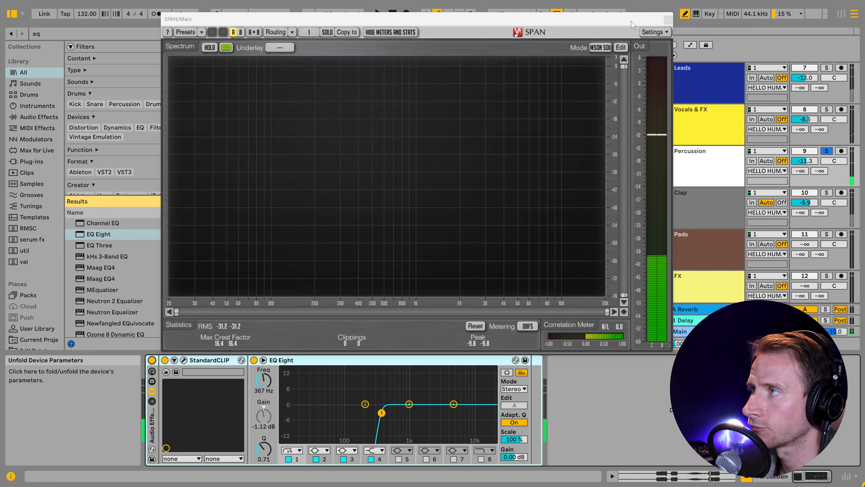
{"action": "left_click", "coordinate": [668, 20]}
{"action": "key", "text": "ctrl+alt+b"}
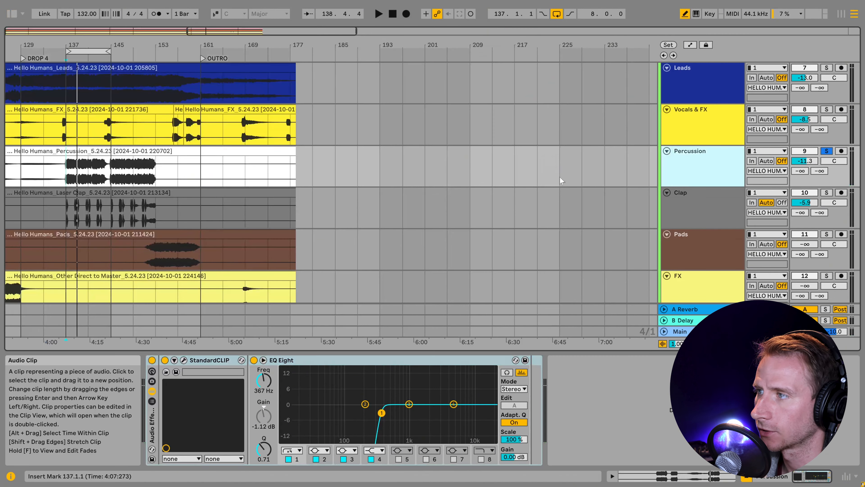
Search the browser for Hybrid Reverb, add it after the Percussion track's effect rack and hide the browser.
{"action": "scroll", "coordinate": [358, 184], "scroll_direction": "down", "scroll_amount": 1}
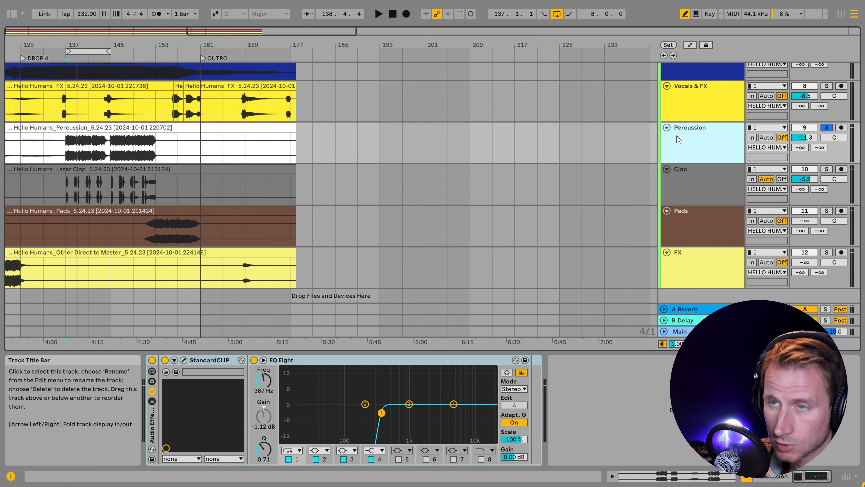
{"action": "key", "text": "ctrl+f"}
{"action": "type", "text": "val"}
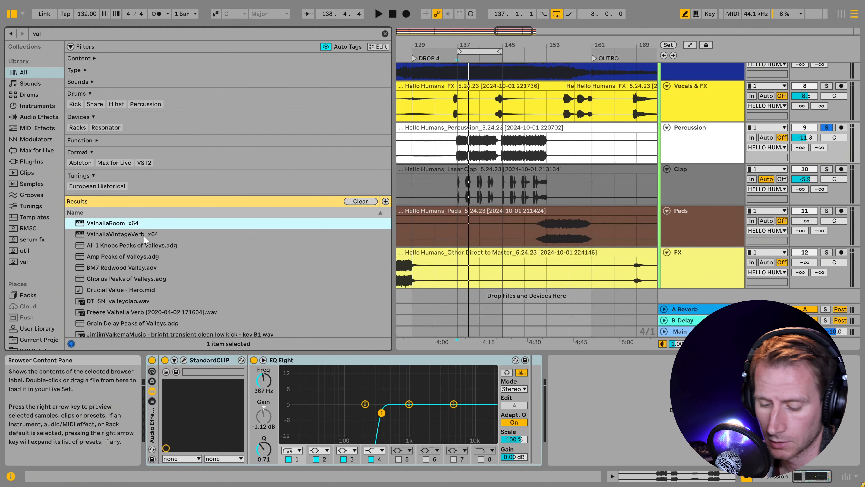
{"action": "key", "text": "ctrl+f"}
{"action": "type", "text": "hybroid"}
{"action": "key", "text": "BackSpace"}
{"action": "key", "text": "BackSpace"}
{"action": "key", "text": "BackSpace"}
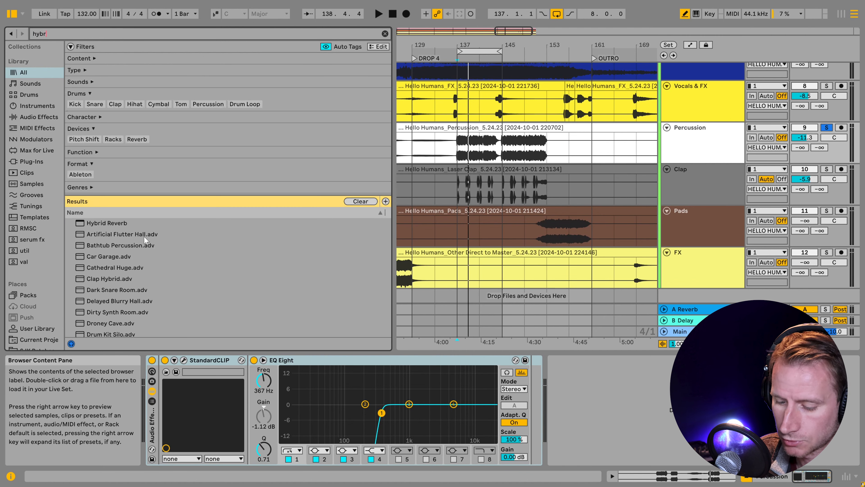
{"action": "type", "text": "id rev"}
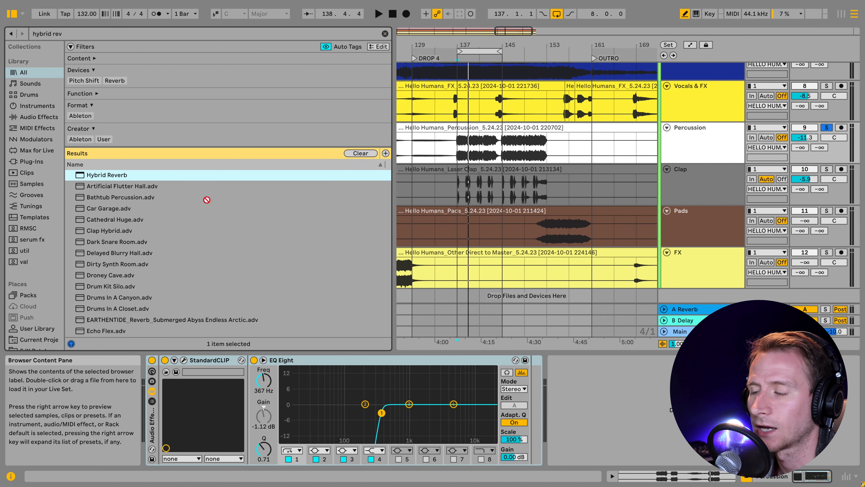
{"action": "key", "text": "ctrl+alt+b"}
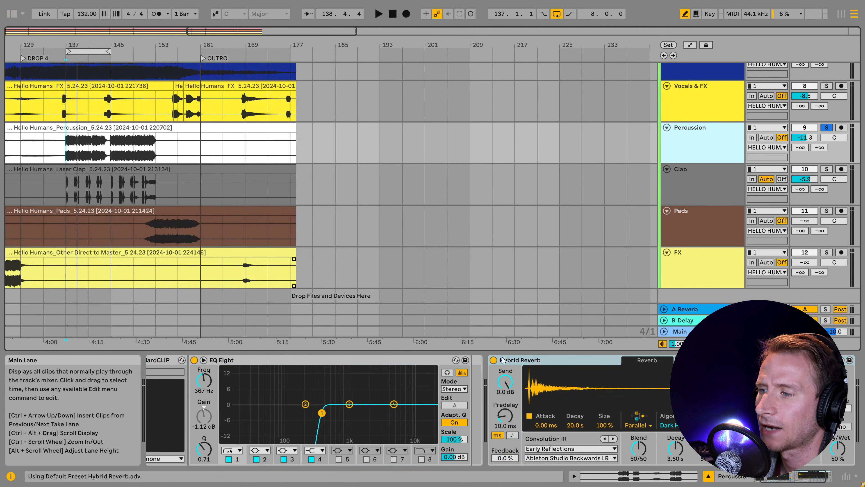
Group Hybrid Reverb into its own Audio Effect Rack, show the chain list and select the Hybrid Reverb chain.
{"action": "left_click", "coordinate": [502, 360]}
{"action": "key", "text": "ctrl+g"}
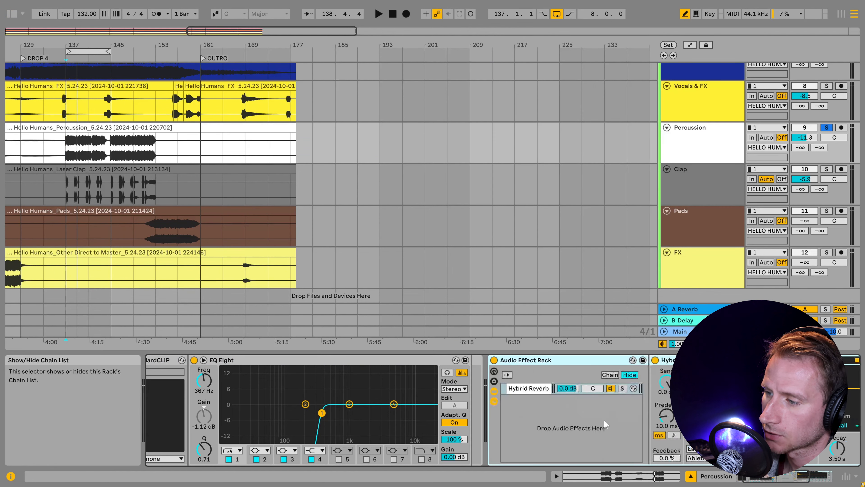
{"action": "scroll", "coordinate": [442, 425], "scroll_direction": "right", "scroll_amount": 5}
{"action": "left_click", "coordinate": [407, 392]}
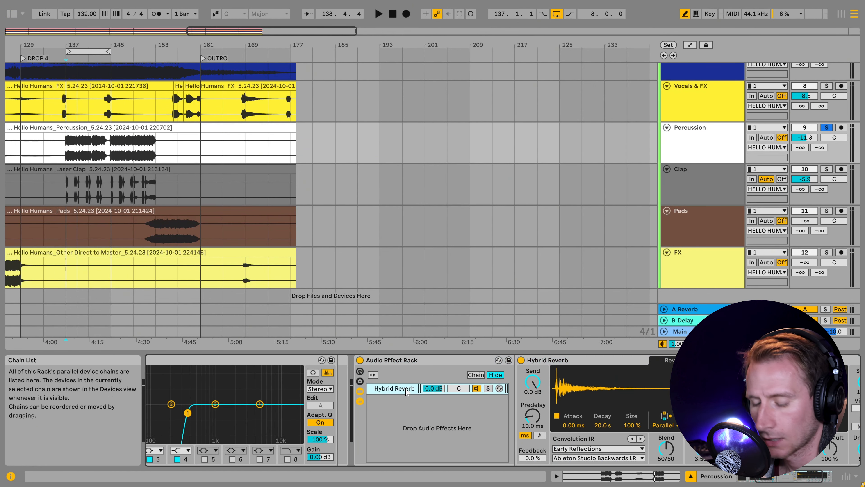
Duplicate the Hybrid Reverb chain, rename the first chain Dry and delete its reverb, and rename the second chain 100% Verb.
{"action": "key", "text": "ctrl+d"}
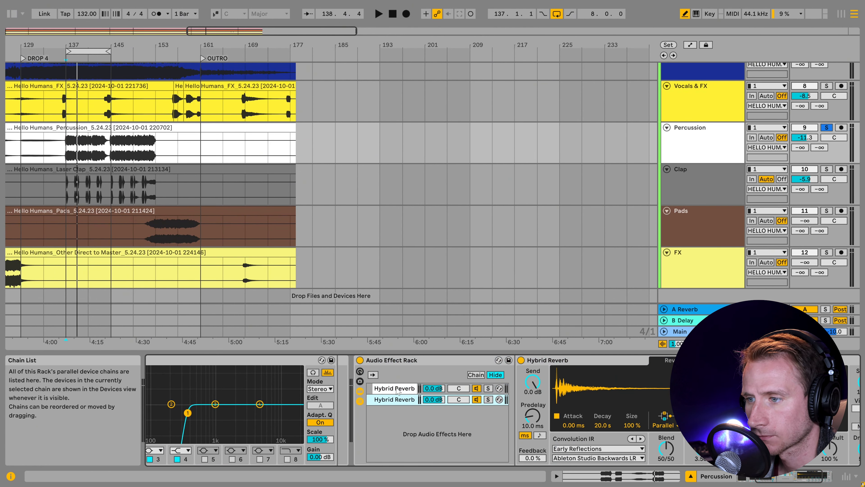
{"action": "left_click", "coordinate": [397, 390]}
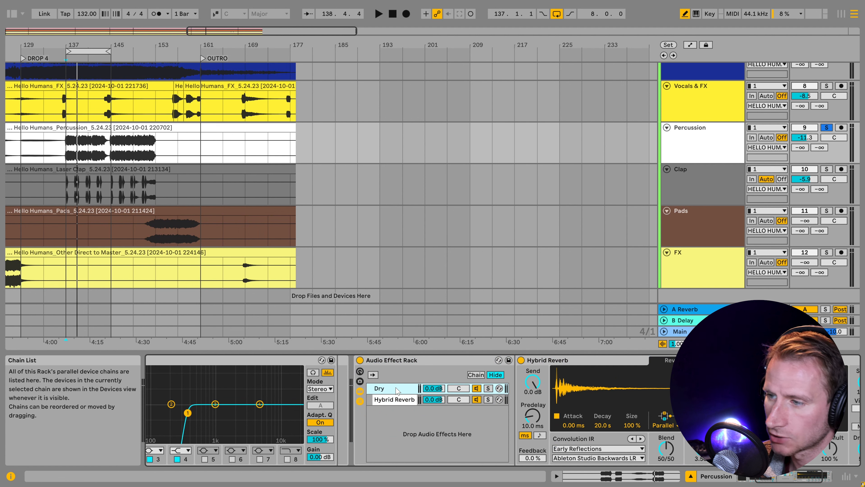
{"action": "left_click", "coordinate": [551, 360]}
{"action": "key", "text": "Delete"}
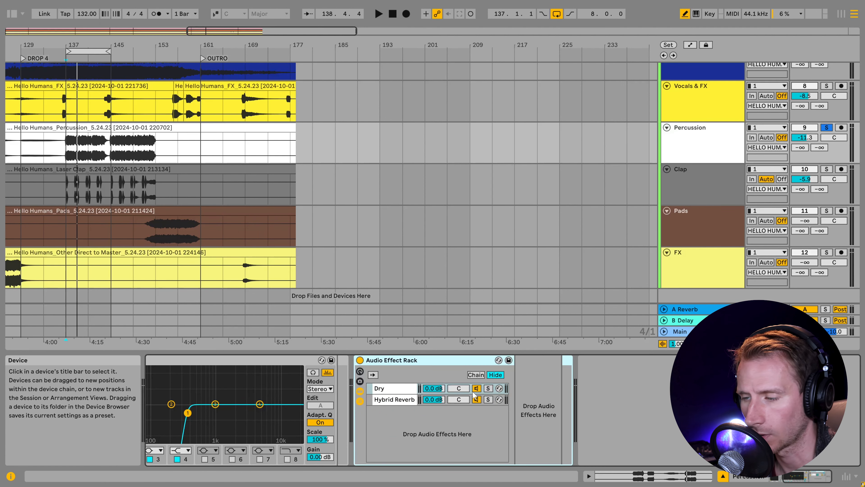
{"action": "left_click", "coordinate": [390, 402]}
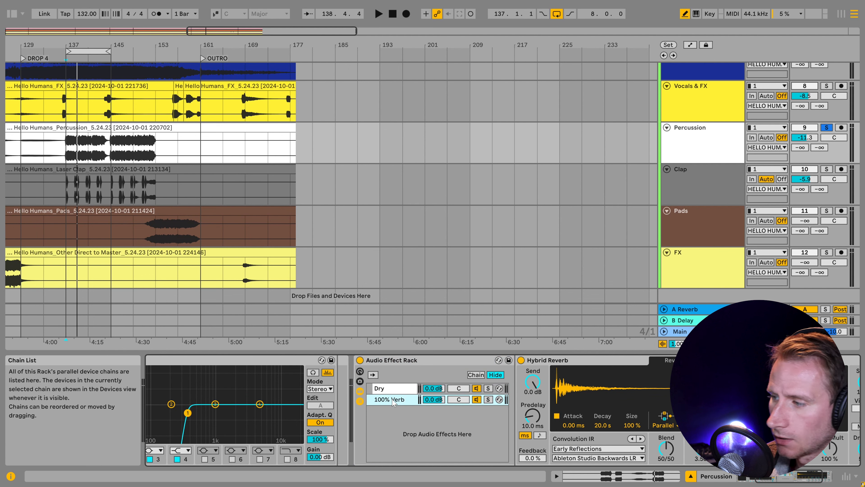
Lower the 100% Verb chain to -3.7 dB and, during playback, set Hybrid Reverb's algorithm Decay to 408 ms.
{"action": "left_click", "coordinate": [826, 476]}
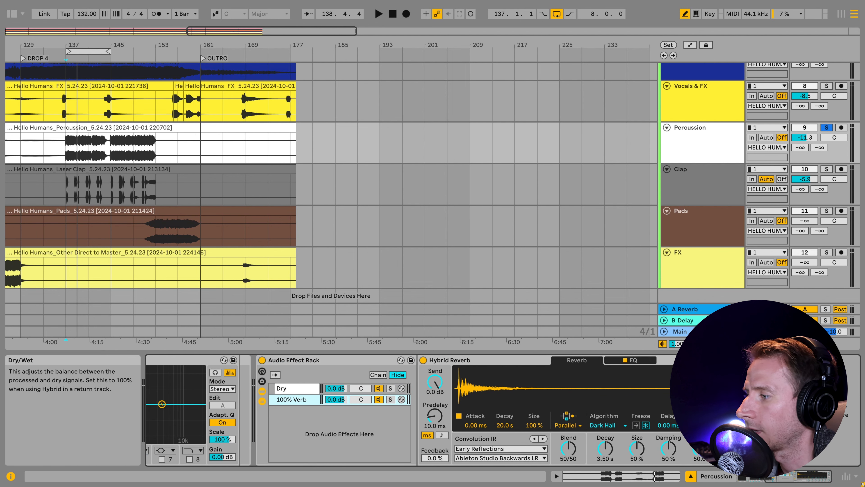
{"action": "left_click_drag", "start_coordinate": [335, 399], "coordinate": [336, 402]}
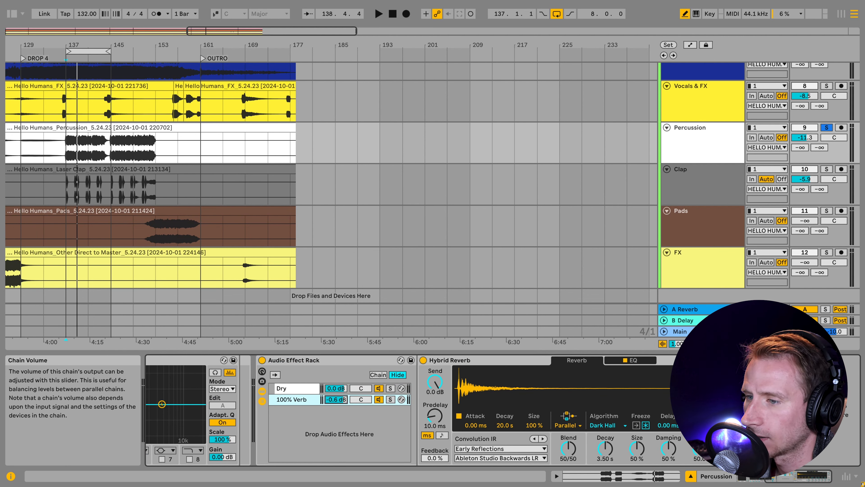
{"action": "key", "text": "space"}
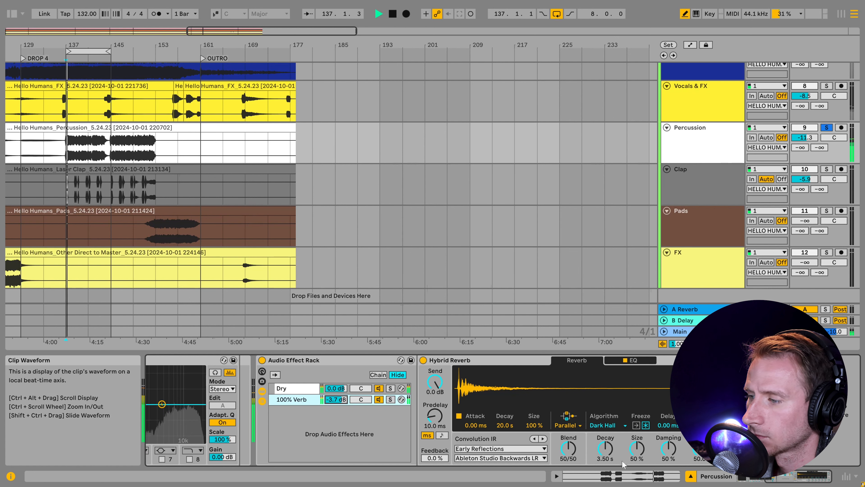
{"action": "left_click_drag", "start_coordinate": [605, 448], "coordinate": [605, 475]}
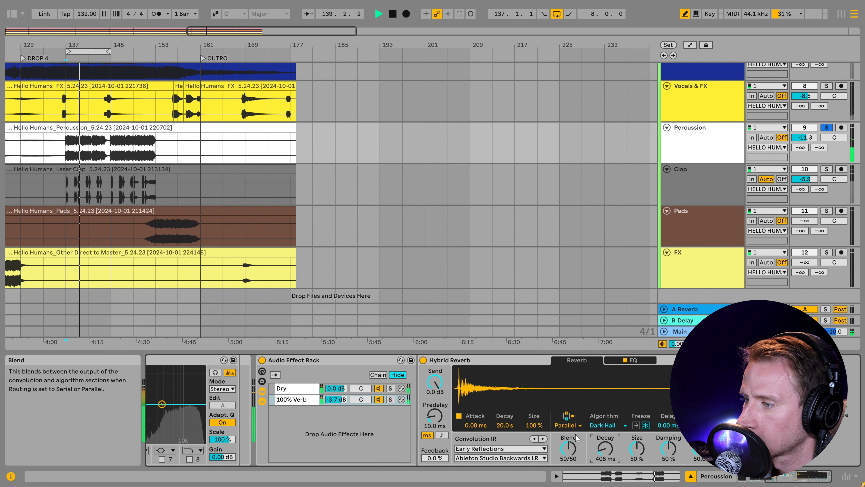
Audition the Shimmer and Tides algorithms in Hybrid Reverb and choose Prism.
{"action": "left_click", "coordinate": [611, 426]}
{"action": "left_click", "coordinate": [602, 399]}
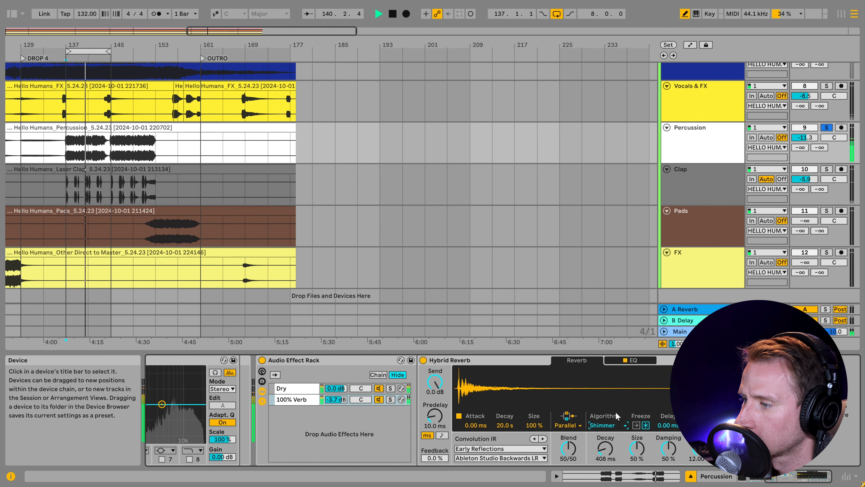
{"action": "left_click", "coordinate": [607, 425]}
{"action": "left_click", "coordinate": [608, 409]}
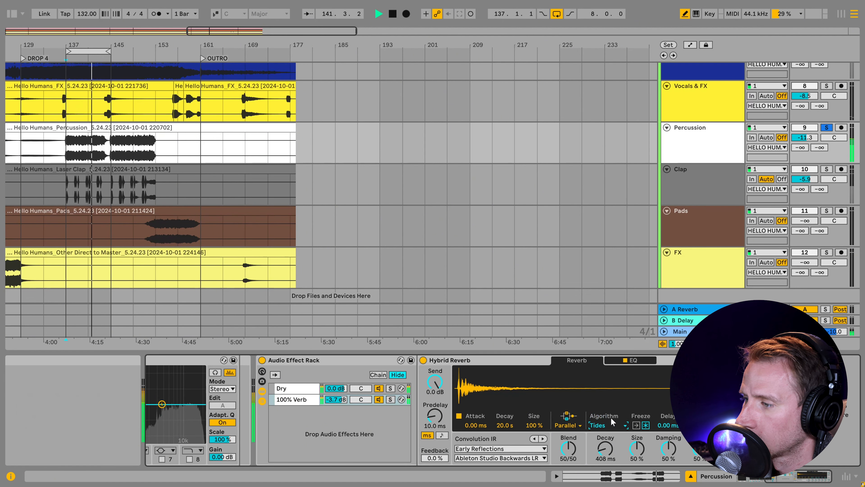
{"action": "left_click", "coordinate": [610, 425]}
{"action": "left_click", "coordinate": [606, 402]}
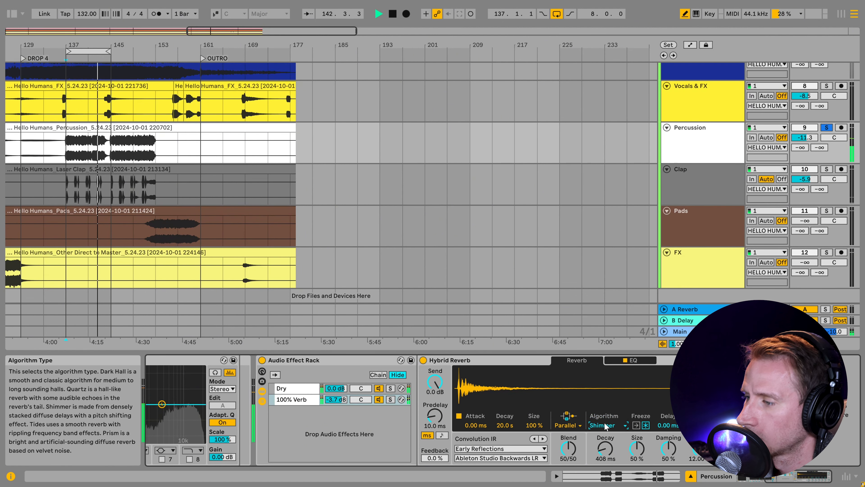
{"action": "left_click", "coordinate": [602, 425]}
{"action": "left_click", "coordinate": [602, 417]}
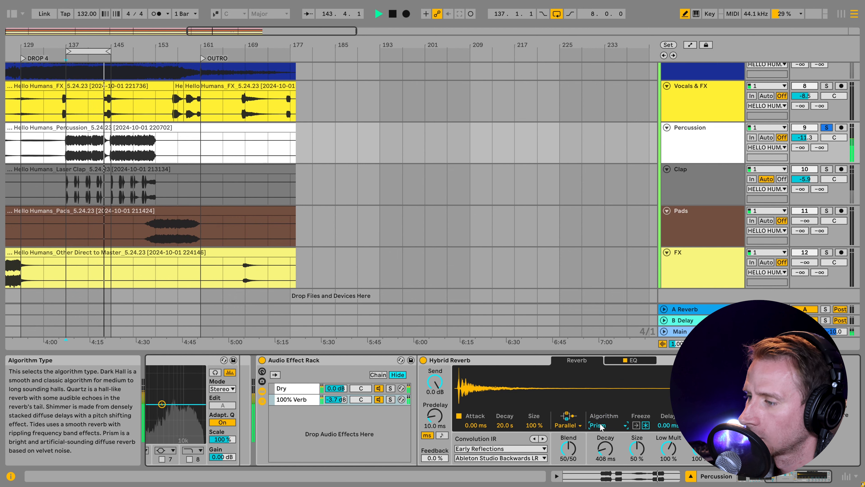
Stop playback, place the insert marker at bar 137 and unsolo the Percussion track.
{"action": "key", "text": "space"}
{"action": "left_click", "coordinate": [71, 153]}
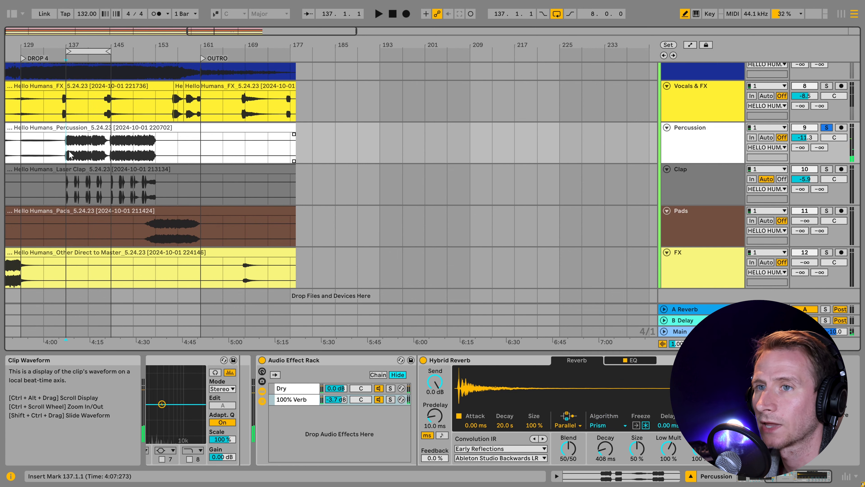
{"action": "key", "text": "plus"}
{"action": "key", "text": "plus"}
{"action": "key", "text": "plus"}
{"action": "key", "text": "plus"}
{"action": "left_click", "coordinate": [826, 128]}
{"action": "scroll", "coordinate": [374, 125], "scroll_direction": "up", "scroll_amount": 3}
{"action": "scroll", "coordinate": [376, 138], "scroll_direction": "down", "scroll_amount": 2}
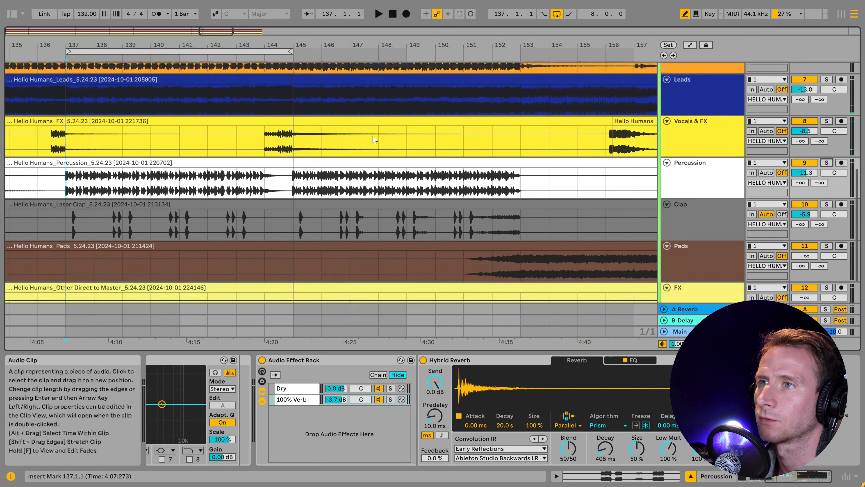
Play the full mix from the start of DROP 3 and examine where the percussion comes in.
{"action": "scroll", "coordinate": [380, 141], "scroll_direction": "down", "scroll_amount": 4}
{"action": "scroll", "coordinate": [389, 144], "scroll_direction": "down", "scroll_amount": 5}
{"action": "scroll", "coordinate": [188, 96], "scroll_direction": "up", "scroll_amount": 7}
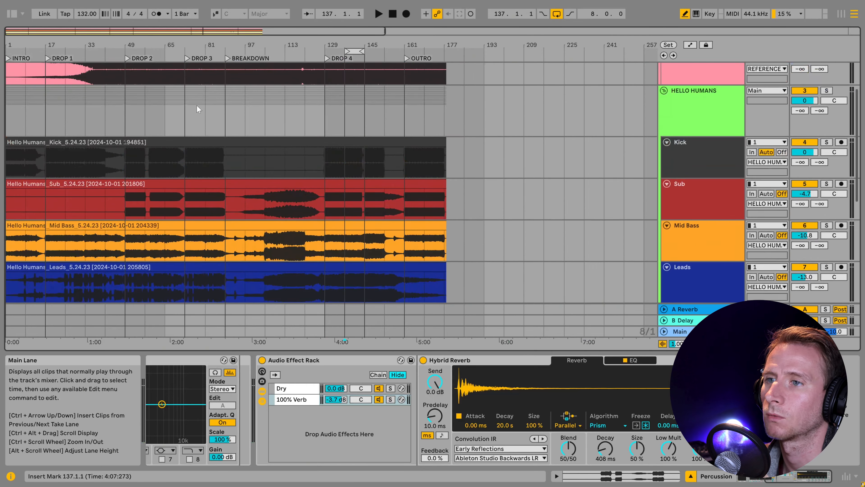
{"action": "left_click", "coordinate": [205, 161]}
{"action": "left_click", "coordinate": [189, 161]}
{"action": "key", "text": "space"}
{"action": "scroll", "coordinate": [194, 172], "scroll_direction": "up", "scroll_amount": 5}
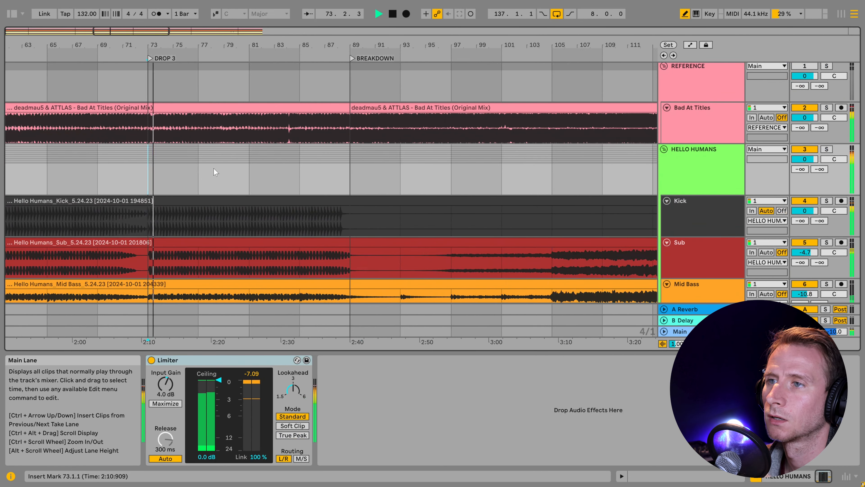
{"action": "scroll", "coordinate": [416, 162], "scroll_direction": "down", "scroll_amount": 1}
{"action": "scroll", "coordinate": [276, 162], "scroll_direction": "down", "scroll_amount": 10}
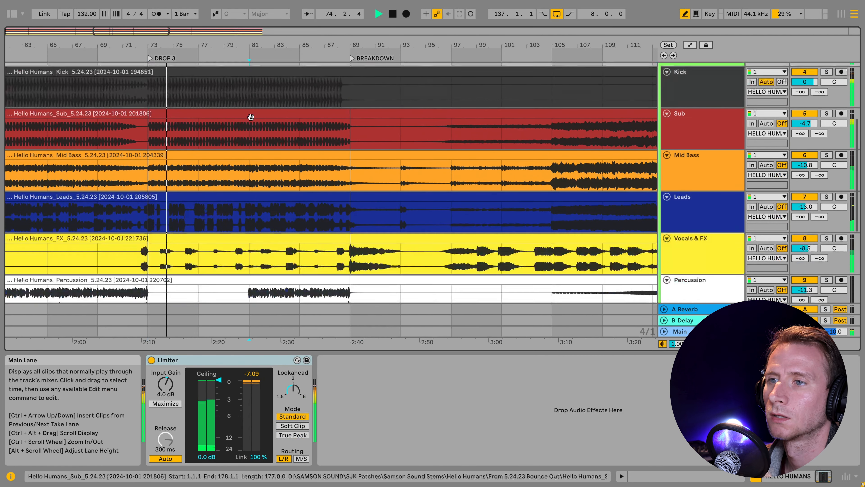
Loop bars 81 to 85 across the HELLO HUMANS group and start playing the loop.
{"action": "left_click", "coordinate": [256, 157]}
{"action": "scroll", "coordinate": [253, 167], "scroll_direction": "up", "scroll_amount": 4}
{"action": "scroll", "coordinate": [251, 170], "scroll_direction": "down", "scroll_amount": 7}
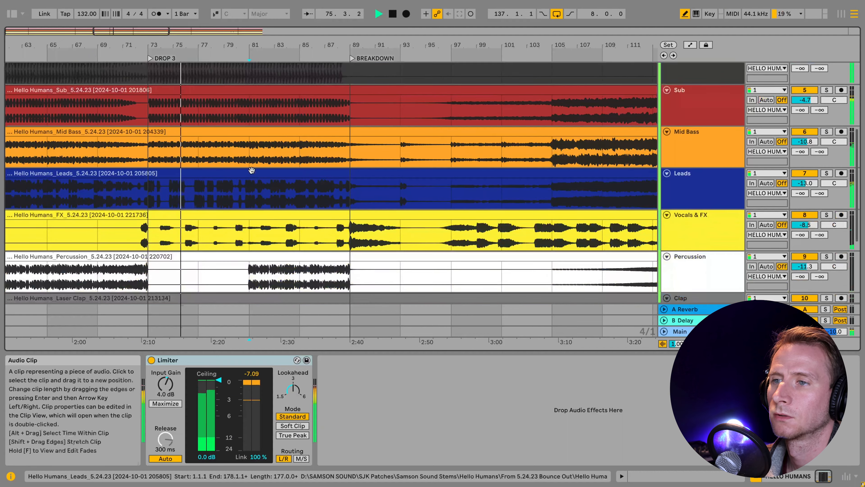
{"action": "left_click", "coordinate": [273, 197]}
{"action": "scroll", "coordinate": [253, 136], "scroll_direction": "up", "scroll_amount": 8}
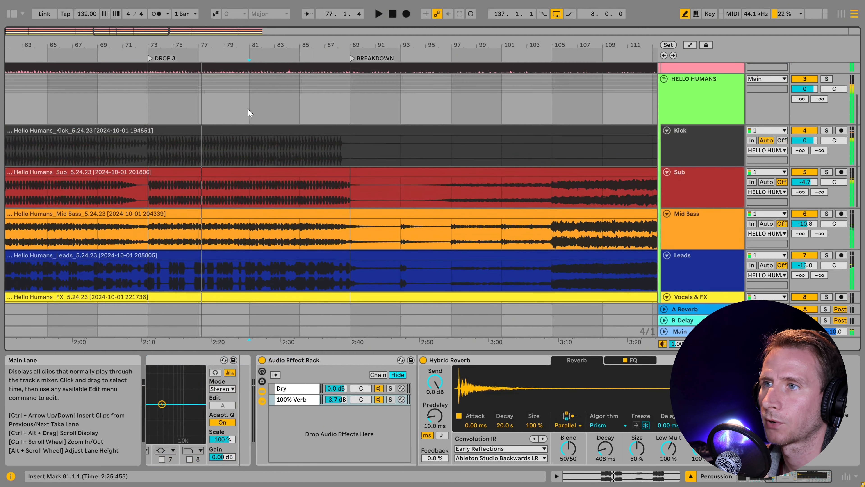
{"action": "left_click_drag", "start_coordinate": [249, 108], "coordinate": [299, 104]}
{"action": "key", "text": "space"}
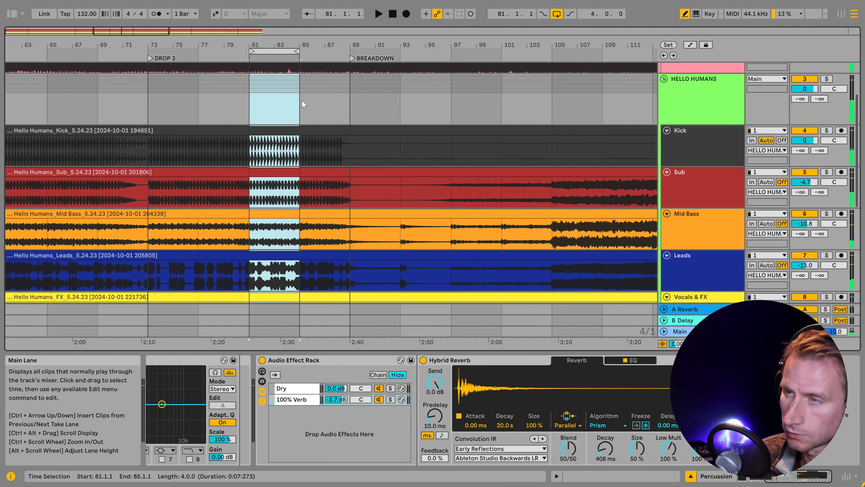
{"action": "key", "text": "space"}
{"action": "scroll", "coordinate": [315, 201], "scroll_direction": "down", "scroll_amount": 5}
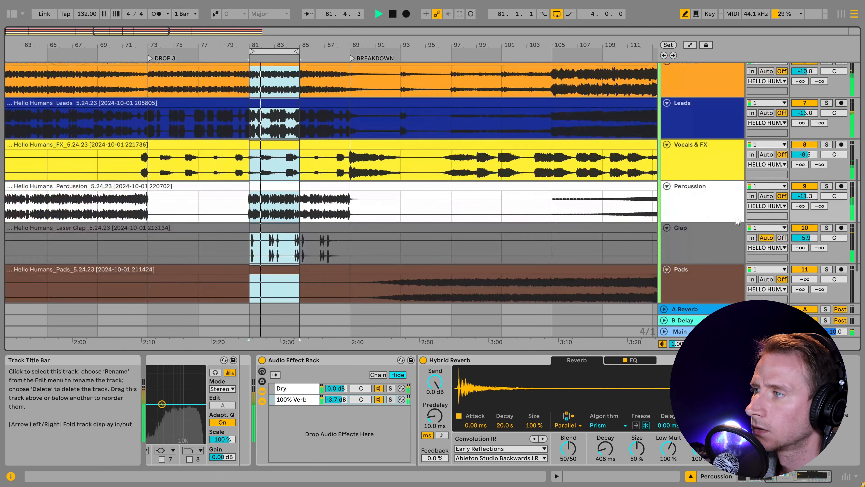
Set Hybrid Reverb's algorithm Decay to 117 ms and balance the 100% Verb chain at -7.0 dB against the looped mix.
{"action": "left_click_drag", "start_coordinate": [336, 399], "coordinate": [335, 419]}
{"action": "key", "text": "space"}
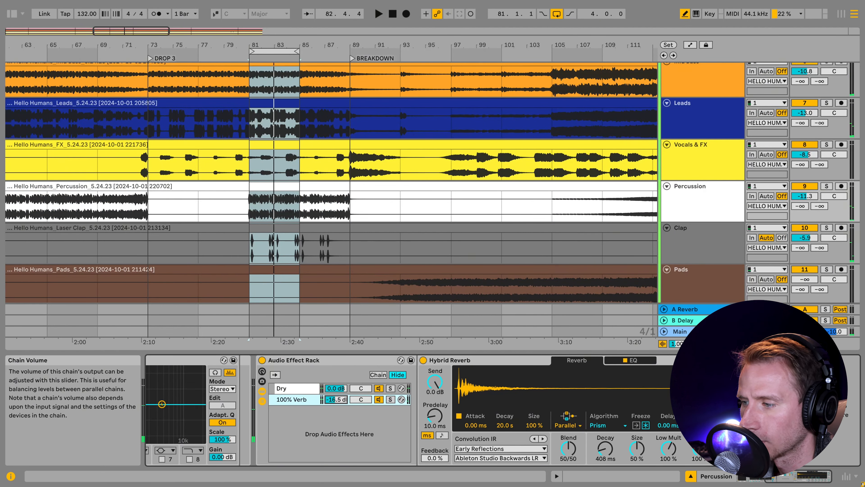
{"action": "left_click_drag", "start_coordinate": [605, 447], "coordinate": [605, 464]}
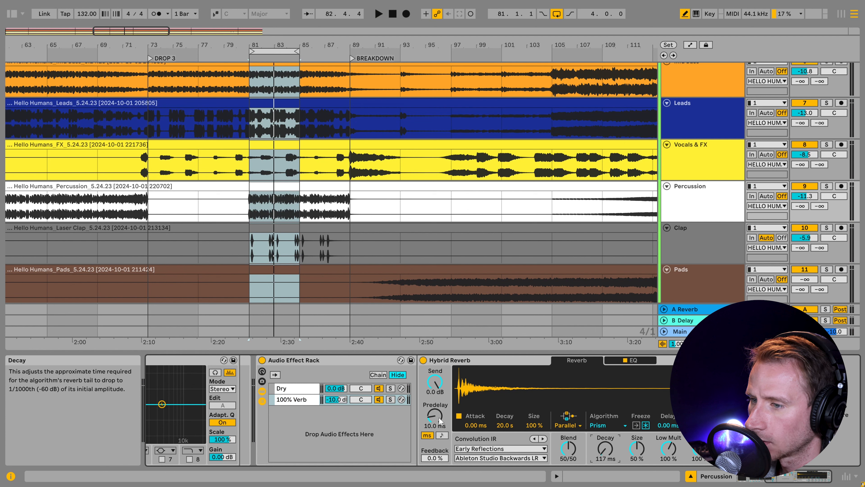
{"action": "key", "text": "space"}
{"action": "left_click_drag", "start_coordinate": [336, 399], "coordinate": [335, 392]}
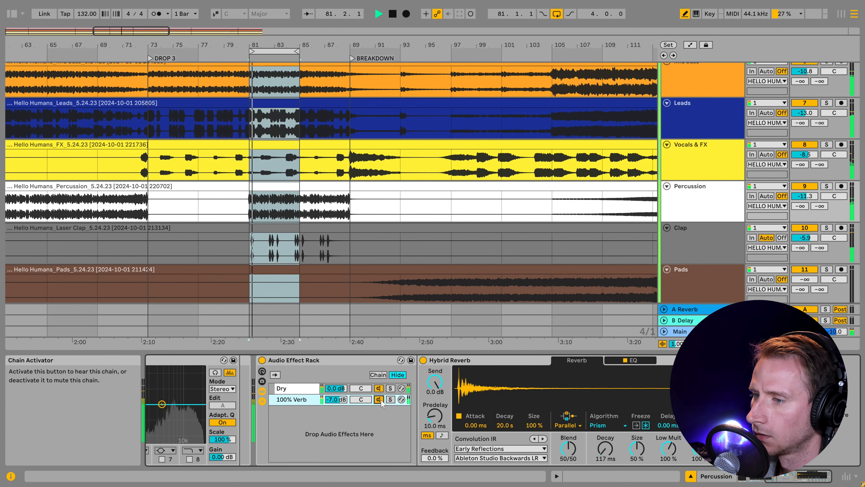
{"action": "key", "text": "space"}
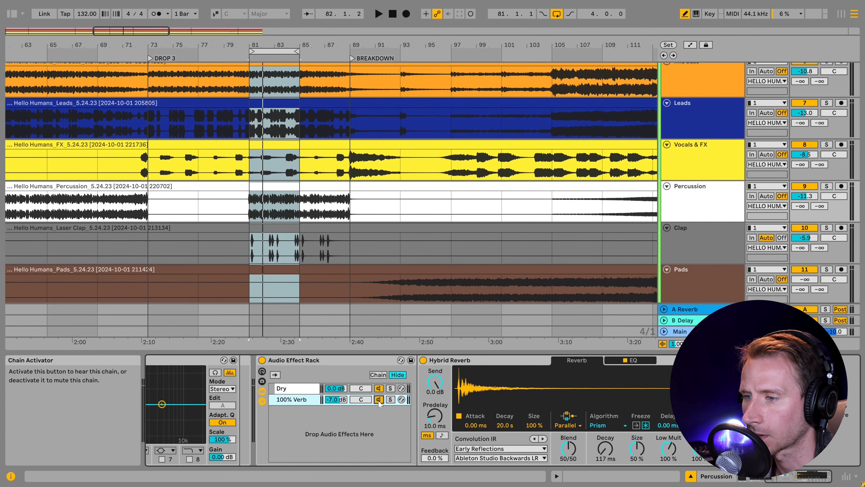
Solo the Percussion track and compare the loop with the 100% Verb chain muted and active.
{"action": "left_click", "coordinate": [826, 185]}
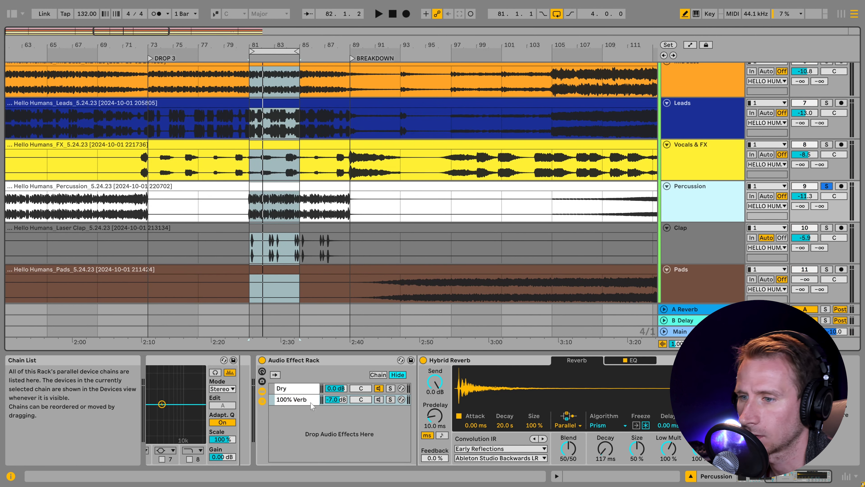
{"action": "key", "text": "space"}
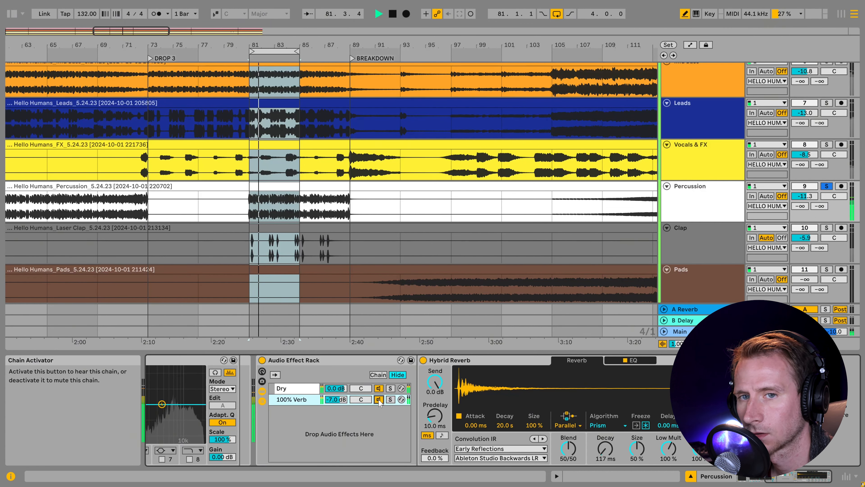
{"action": "key", "text": "space"}
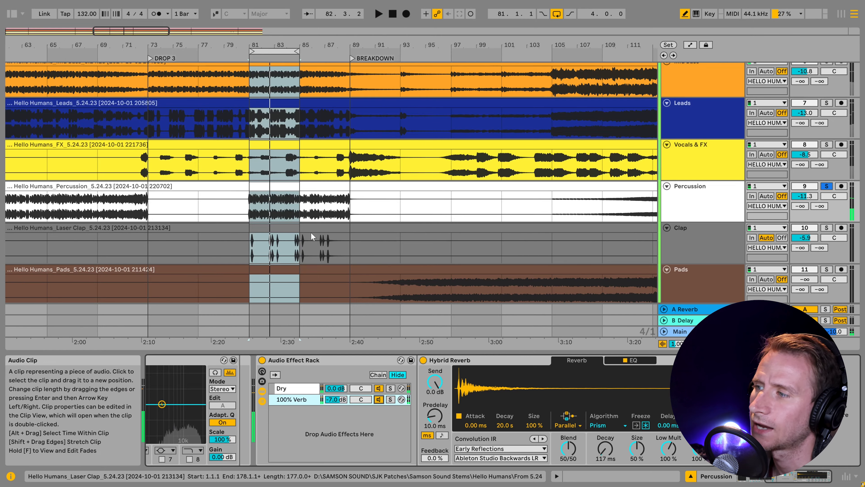
In the soloed Mid Bass track's EQ Eight, disable band 1 and boost band 3 by 2.11 dB at 726 Hz.
{"action": "scroll", "coordinate": [307, 232], "scroll_direction": "down", "scroll_amount": 5}
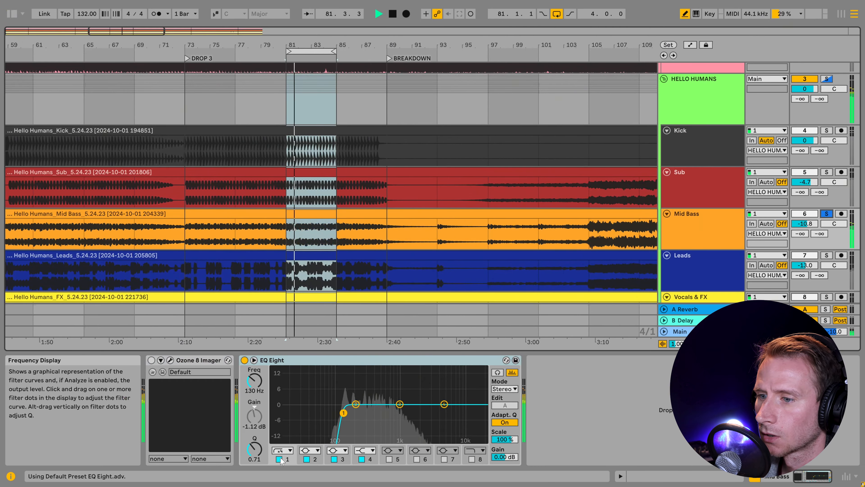
{"action": "left_click_drag", "start_coordinate": [399, 404], "coordinate": [391, 399]}
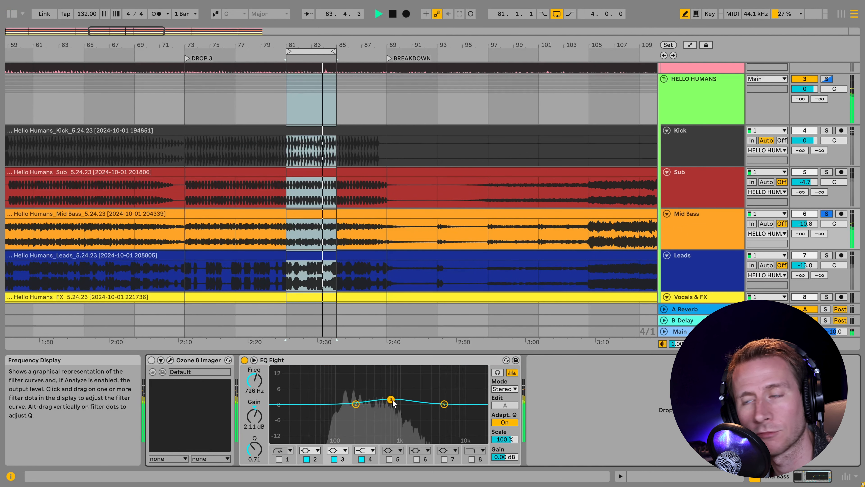
Solo the Sub track, listen to it in the loop and stop playback.
{"action": "left_click", "coordinate": [678, 192]}
{"action": "left_click", "coordinate": [826, 172]}
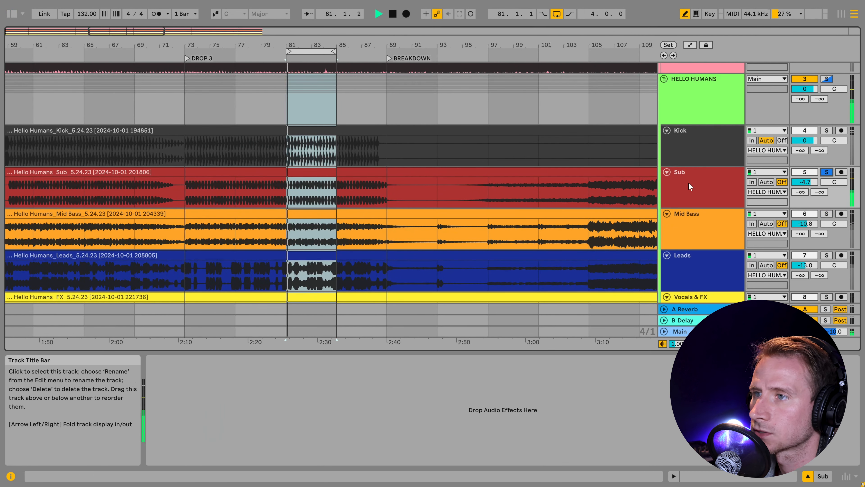
{"action": "left_click", "coordinate": [688, 182]}
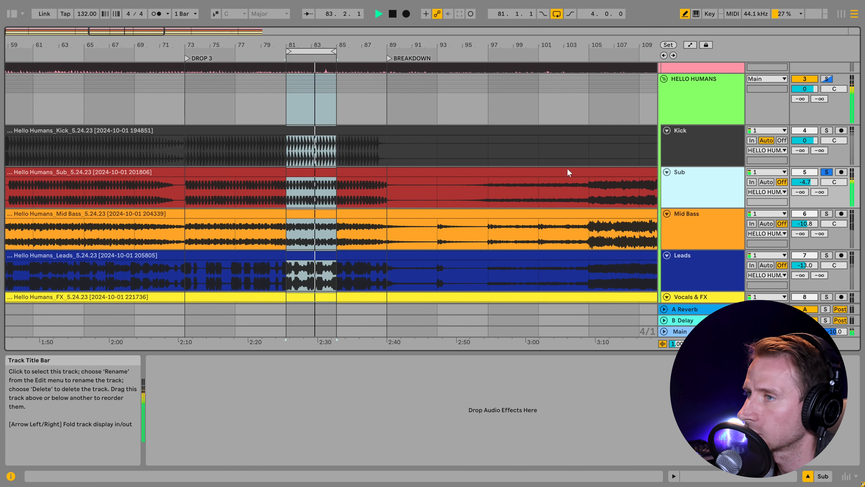
{"action": "key", "text": "space"}
Select the silent gap in the Sub clip from 49.2.1 to 49.2.3, beneath a kick in DROP 2.
{"action": "left_click", "coordinate": [290, 105]}
{"action": "scroll", "coordinate": [292, 107], "scroll_direction": "down", "scroll_amount": 5}
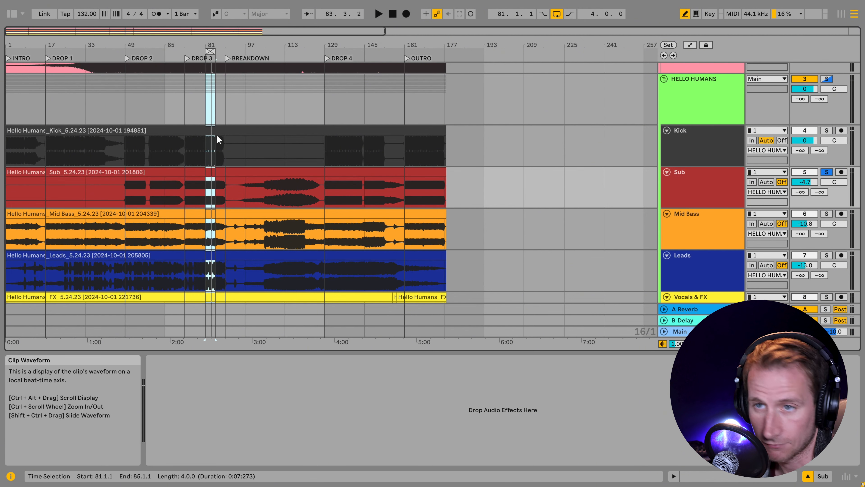
{"action": "left_click_drag", "start_coordinate": [34, 149], "coordinate": [476, 143]}
{"action": "left_click", "coordinate": [205, 194]}
{"action": "left_click", "coordinate": [115, 186]}
{"action": "scroll", "coordinate": [148, 193], "scroll_direction": "up", "scroll_amount": 15}
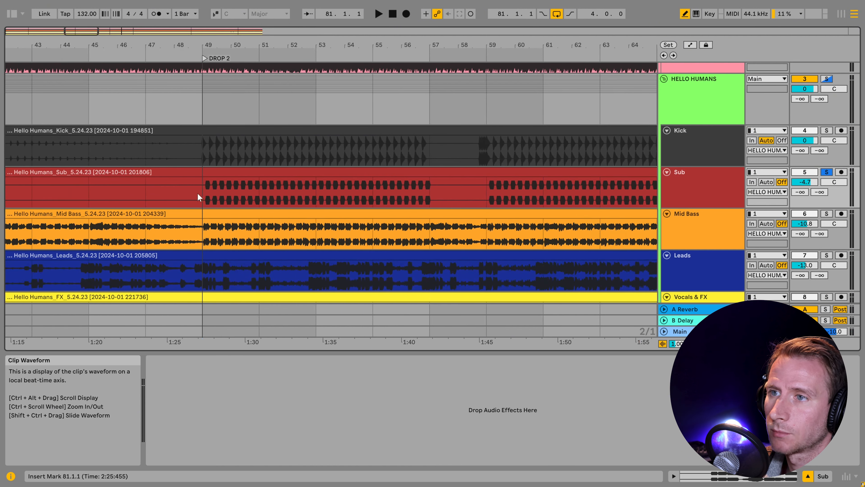
{"action": "left_click_drag", "start_coordinate": [177, 193], "coordinate": [263, 194]}
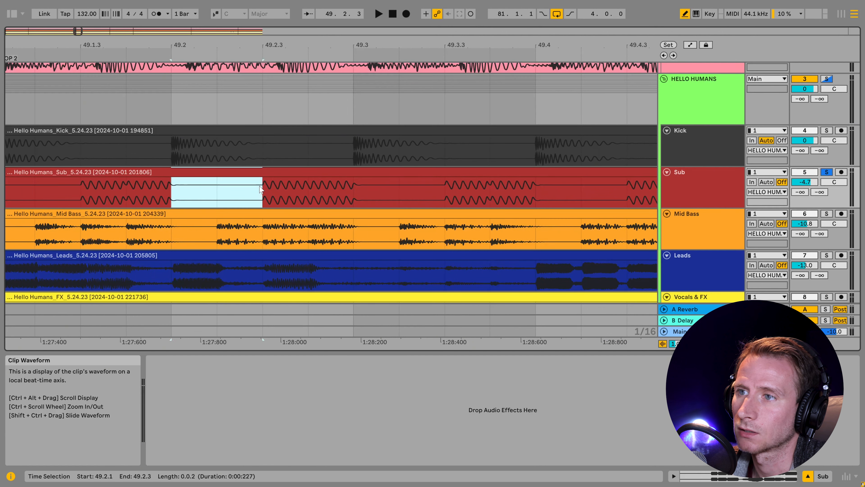
Split the Sub clip at the silent gap from 49.2.1 to 49.2.3 and deactivate that segment.
{"action": "key", "text": "ctrl+e"}
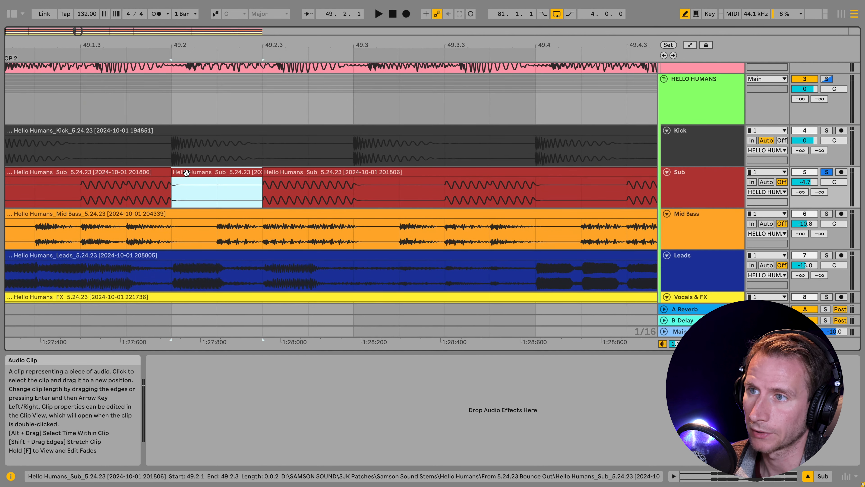
{"action": "key", "text": "0"}
{"action": "left_click_drag", "start_coordinate": [182, 157], "coordinate": [225, 154]}
{"action": "left_click", "coordinate": [193, 173]}
{"action": "scroll", "coordinate": [197, 175], "scroll_direction": "down", "scroll_amount": 3}
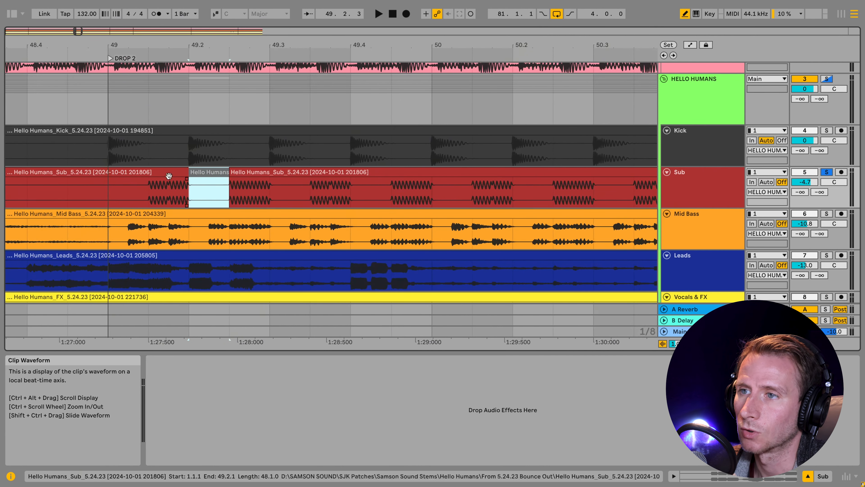
{"action": "scroll", "coordinate": [189, 182], "scroll_direction": "up", "scroll_amount": 5}
{"action": "left_click", "coordinate": [188, 180]}
{"action": "scroll", "coordinate": [201, 196], "scroll_direction": "down", "scroll_amount": 5}
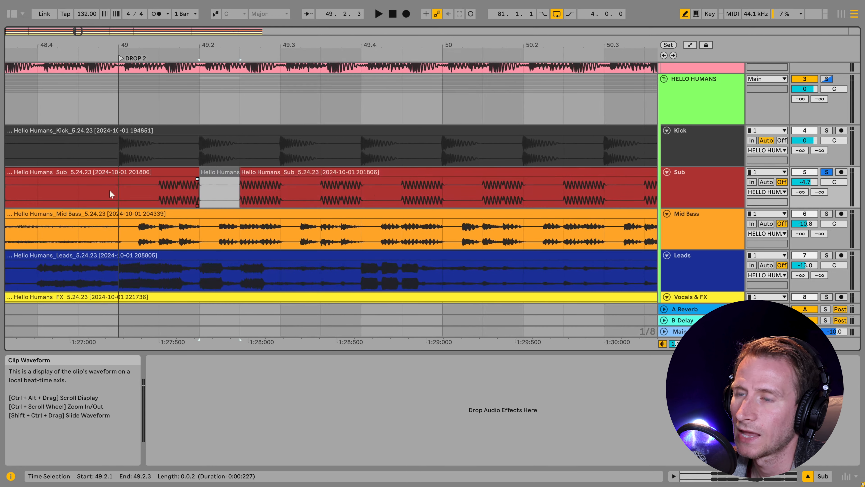
Examine the Sub waveform across DROP 2, DROP 3 and the breakdown by marking long stretches of the track.
{"action": "left_click_drag", "start_coordinate": [120, 191], "coordinate": [82, 193]}
{"action": "scroll", "coordinate": [218, 200], "scroll_direction": "down", "scroll_amount": 10}
{"action": "scroll", "coordinate": [196, 197], "scroll_direction": "down", "scroll_amount": 3}
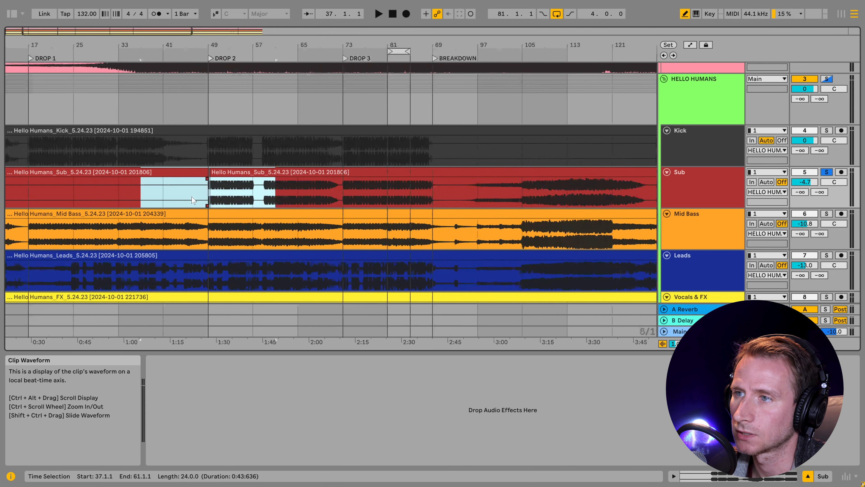
{"action": "left_click_drag", "start_coordinate": [164, 194], "coordinate": [655, 195]}
{"action": "left_click", "coordinate": [245, 198]}
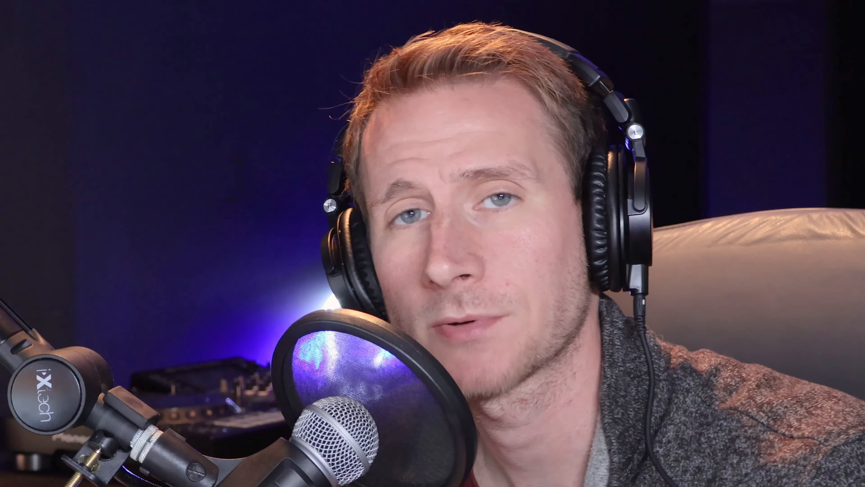
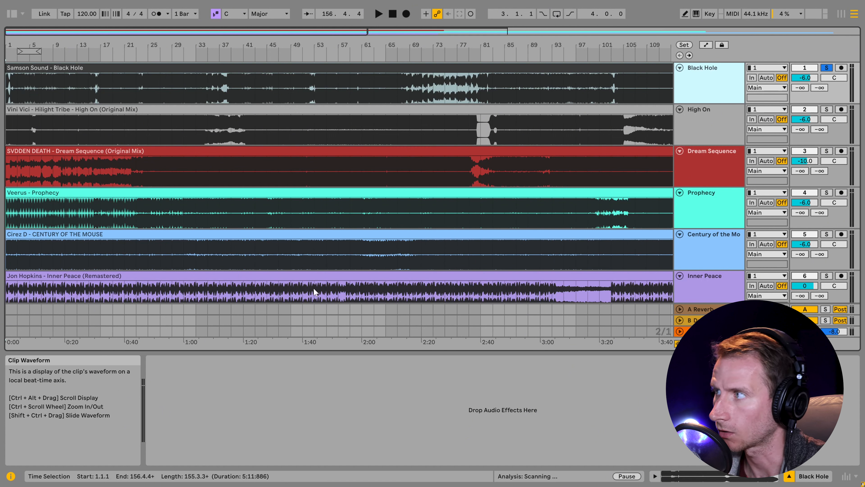
Play the Black Hole reference from its start, and solo High On to play it from its beginning.
{"action": "left_click", "coordinate": [13, 71]}
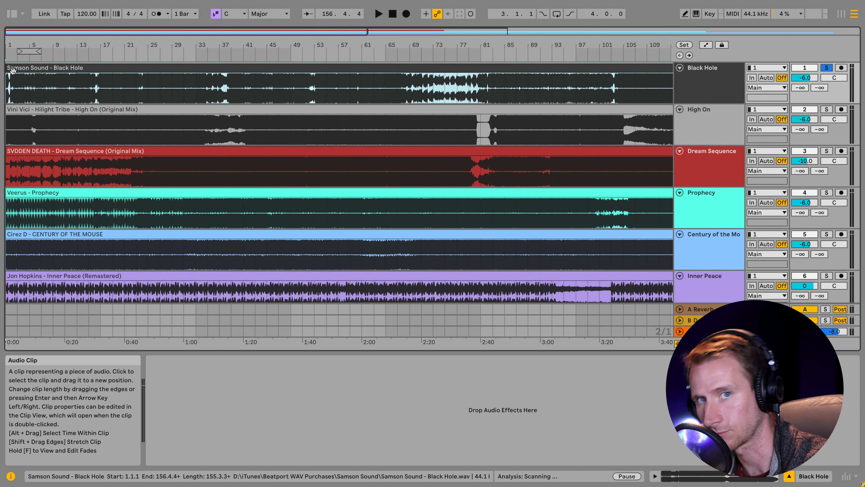
{"action": "key", "text": "space"}
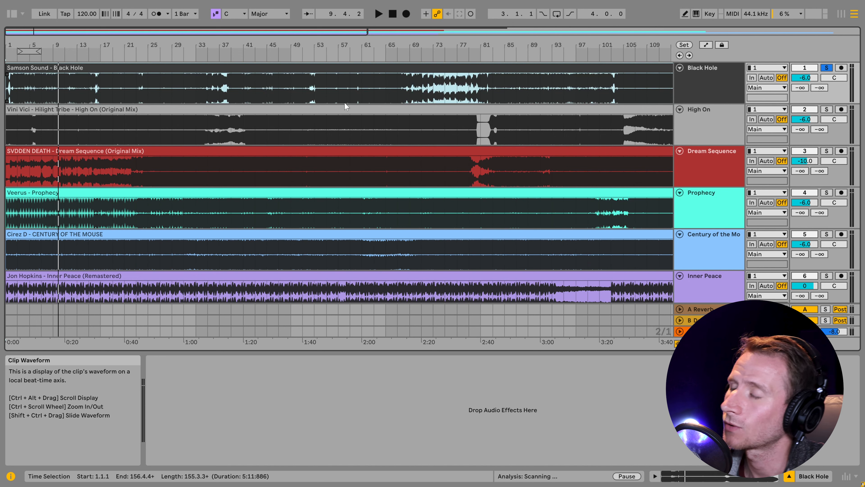
{"action": "left_click", "coordinate": [111, 120]}
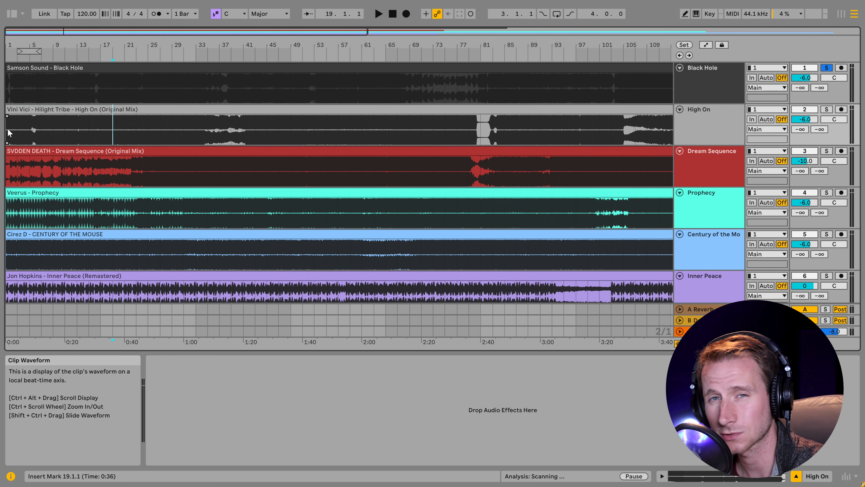
{"action": "left_click", "coordinate": [827, 109]}
{"action": "left_click", "coordinate": [177, 109]}
{"action": "key", "text": "space"}
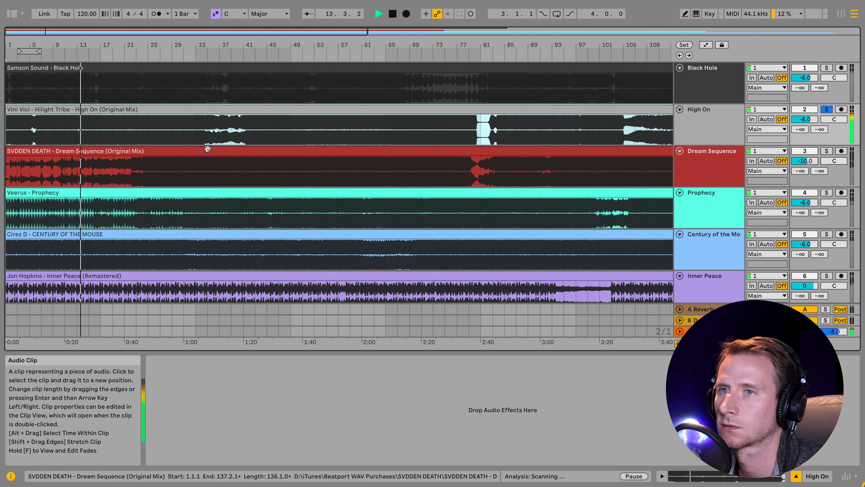
Enable the second SPAN on the Main track and open its window while playing High On from the start.
{"action": "left_click", "coordinate": [683, 331]}
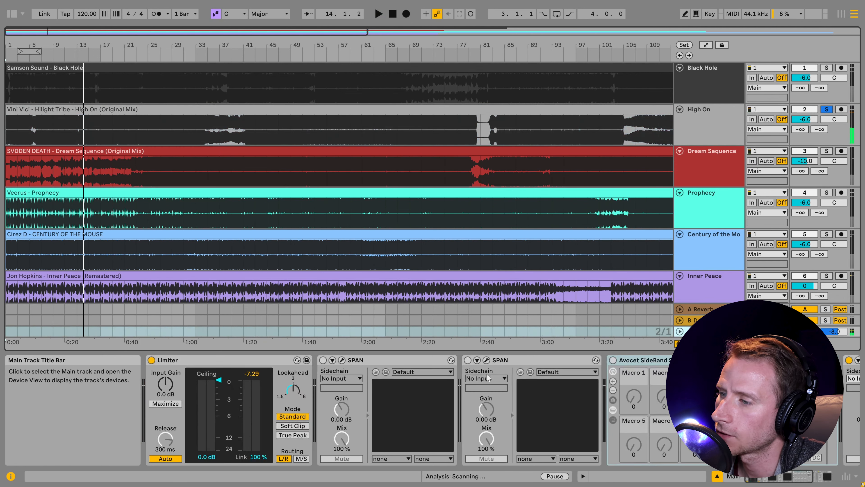
{"action": "left_click", "coordinate": [468, 361]}
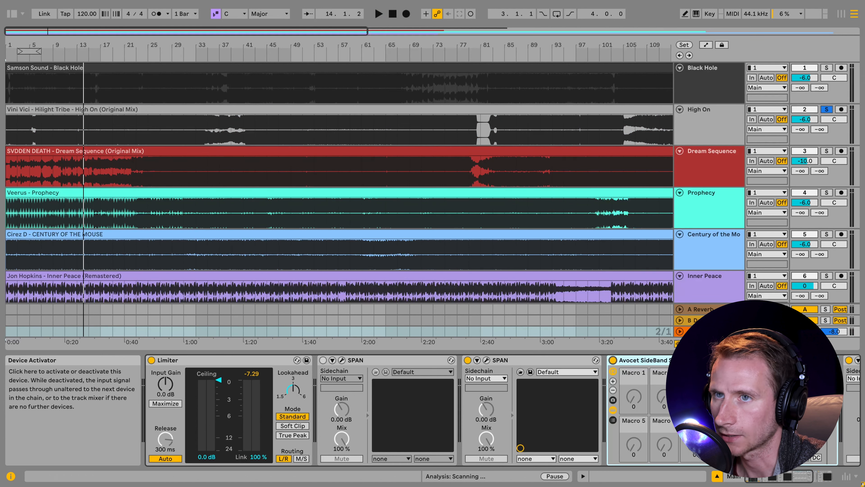
{"action": "left_click", "coordinate": [6, 110]}
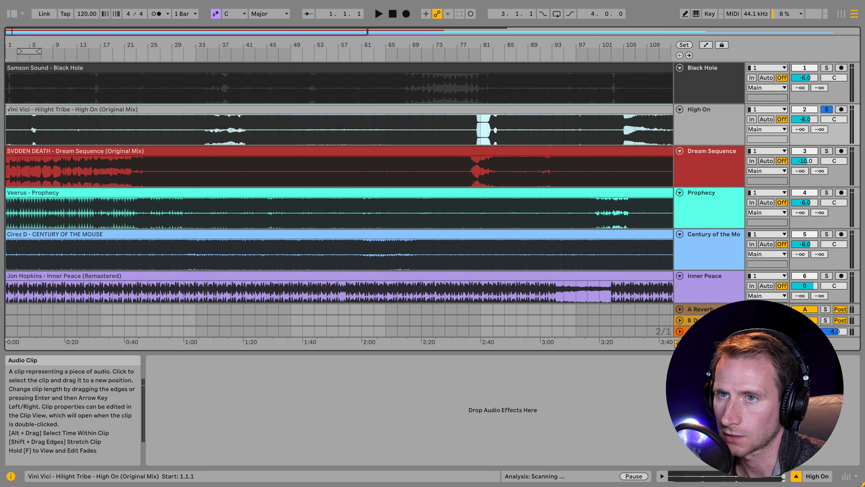
{"action": "key", "text": "space"}
{"action": "left_click", "coordinate": [701, 331]}
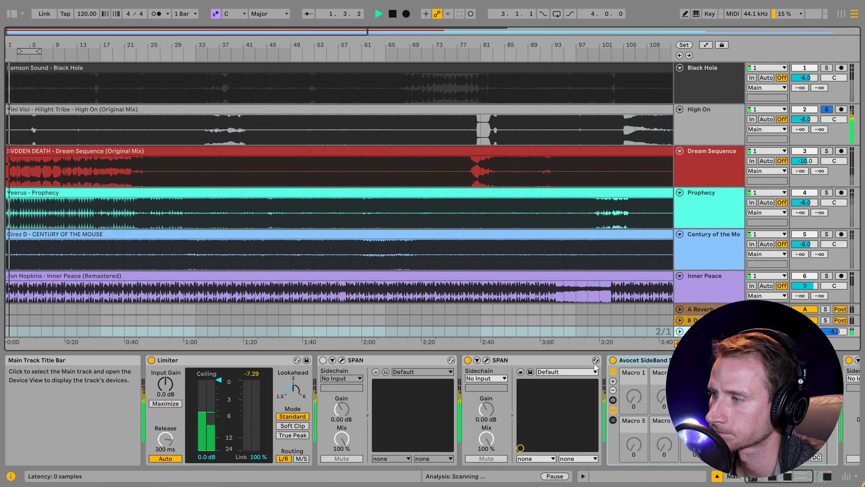
{"action": "left_click", "coordinate": [487, 360]}
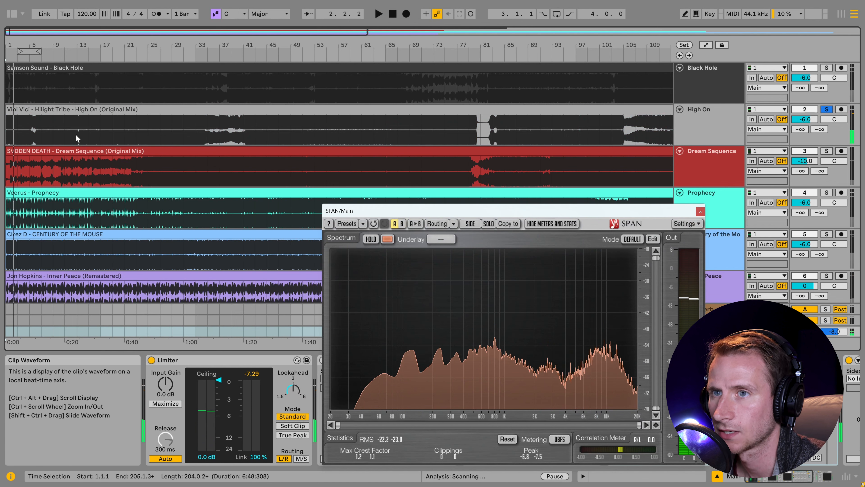
Play High On from bars 9, 17, 33 and 37 while watching its spectrum and levels in SPAN.
{"action": "left_click", "coordinate": [49, 128]}
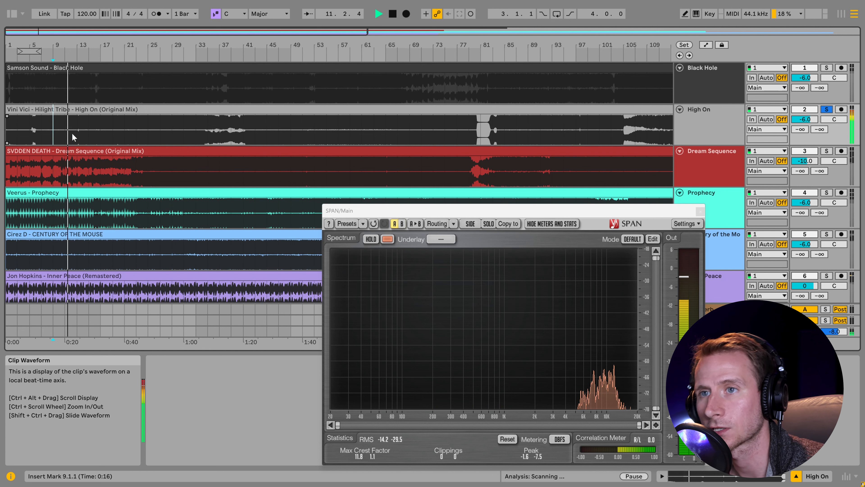
{"action": "left_click", "coordinate": [101, 128]}
{"action": "key", "text": "space"}
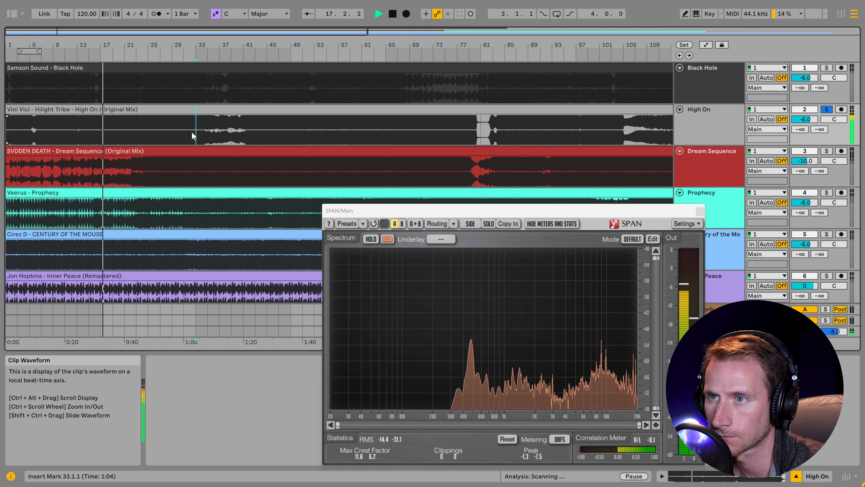
{"action": "left_click", "coordinate": [197, 131]}
{"action": "left_click", "coordinate": [220, 127]}
{"action": "key", "text": "space"}
{"action": "key", "text": "space"}
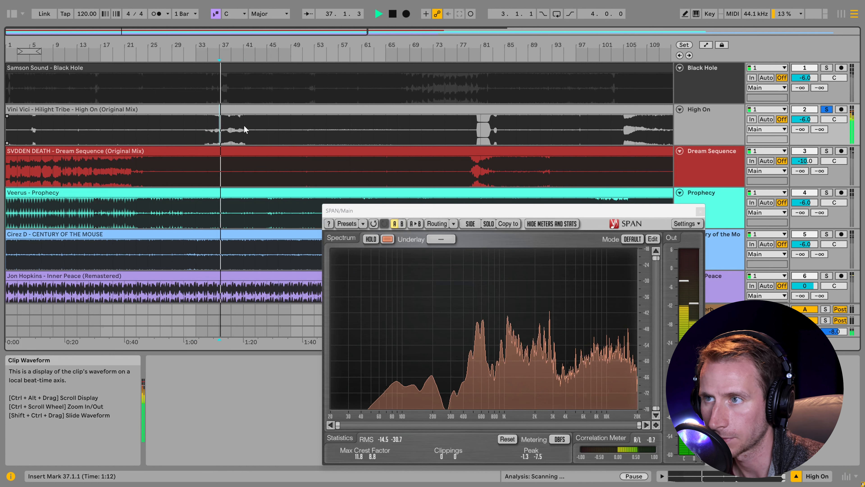
Compare High On's spectrum in SPAN at further points, playing from bars 41, 45 and 63.
{"action": "left_click", "coordinate": [244, 125]}
{"action": "key", "text": "space"}
{"action": "key", "text": "space"}
{"action": "left_click", "coordinate": [266, 128]}
{"action": "key", "text": "space"}
{"action": "key", "text": "space"}
{"action": "left_click", "coordinate": [290, 128]}
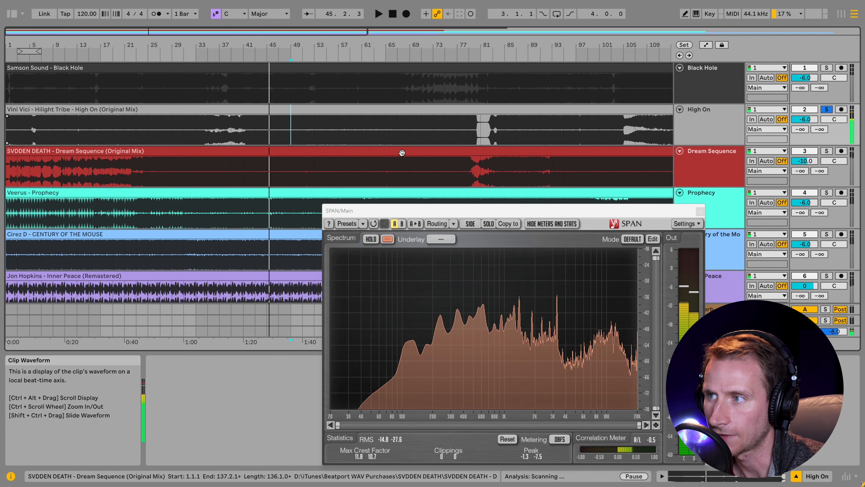
{"action": "key", "text": "space"}
{"action": "left_click", "coordinate": [373, 128]}
{"action": "key", "text": "space"}
Close the SPAN window, deactivate the Avocet SideBand rack on the Main track and stop playback.
{"action": "left_click", "coordinate": [700, 211]}
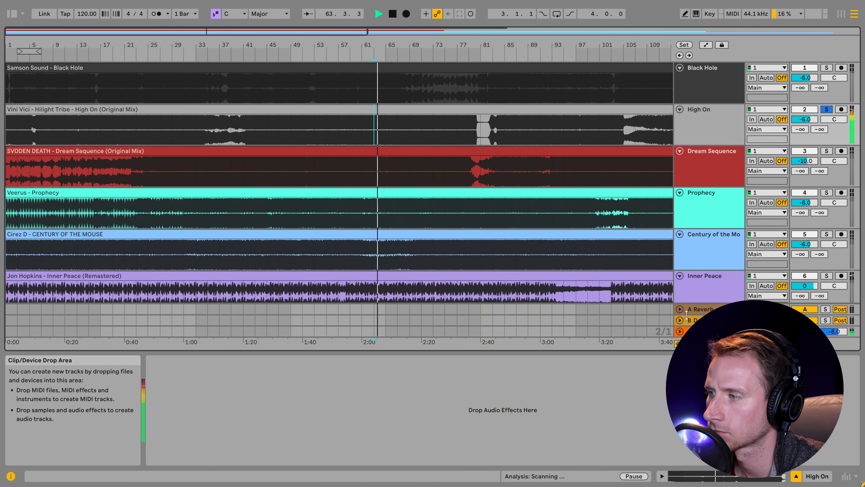
{"action": "left_click", "coordinate": [698, 331]}
{"action": "left_click", "coordinate": [613, 359]}
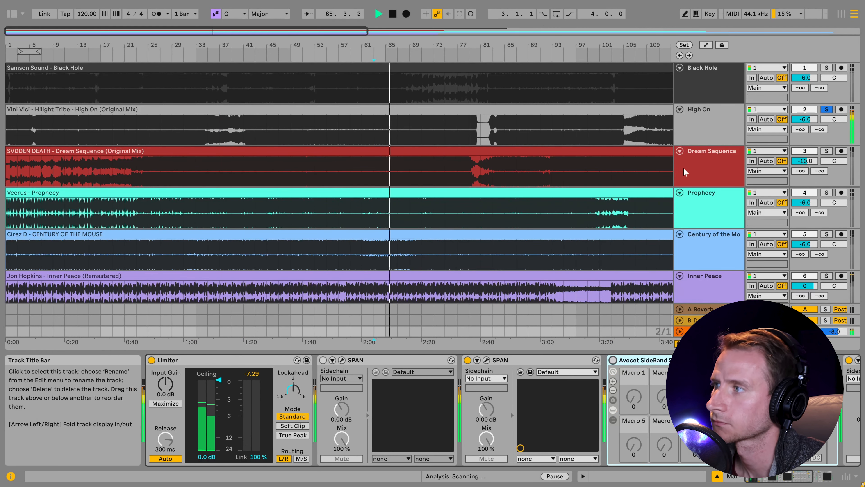
{"action": "key", "text": "space"}
Set the playback start at bar 27 in the Dream Sequence clip and solo its track.
{"action": "left_click", "coordinate": [692, 169]}
{"action": "left_click", "coordinate": [168, 154]}
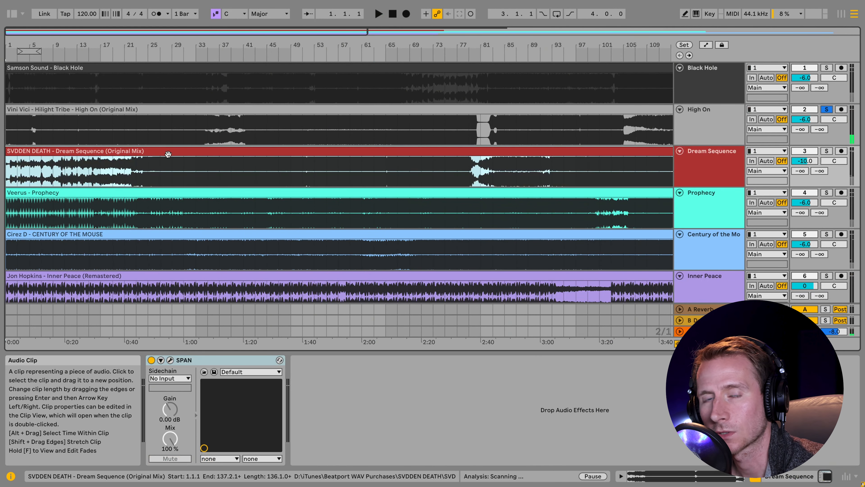
{"action": "left_click", "coordinate": [169, 174]}
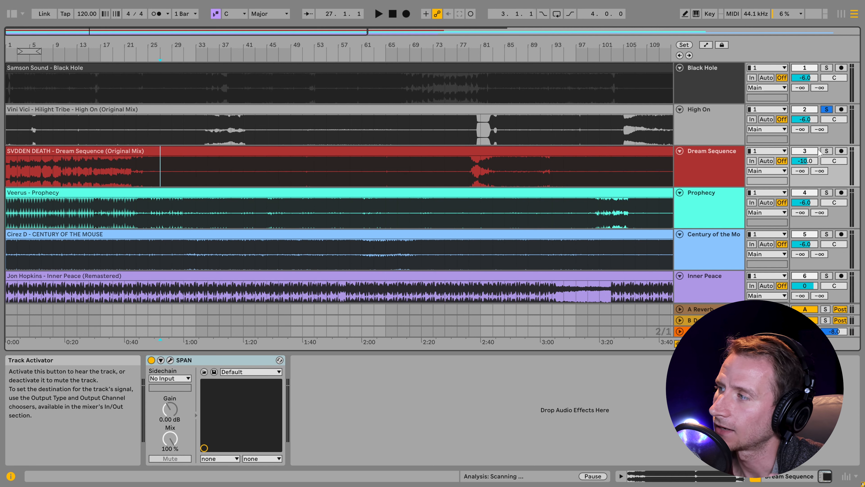
{"action": "left_click", "coordinate": [827, 151]}
{"action": "left_click", "coordinate": [695, 175]}
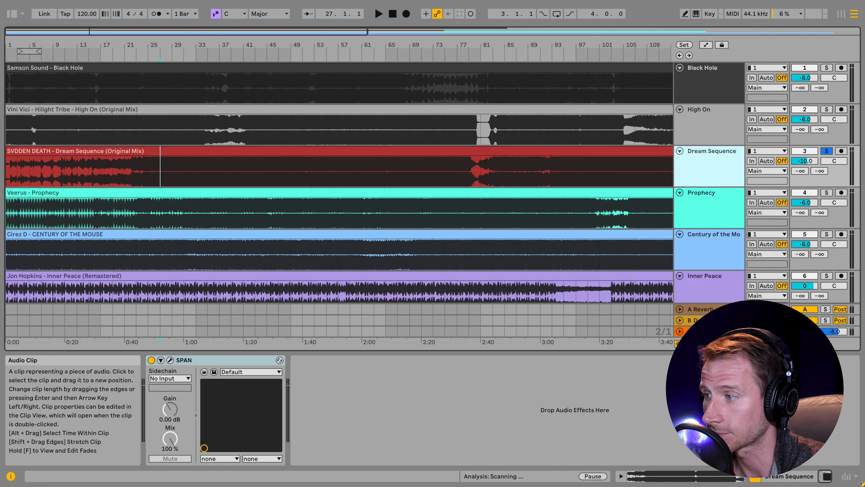
Open the Main track's second SPAN window and move it slightly down, clear of the Dream Sequence track.
{"action": "left_click", "coordinate": [695, 332]}
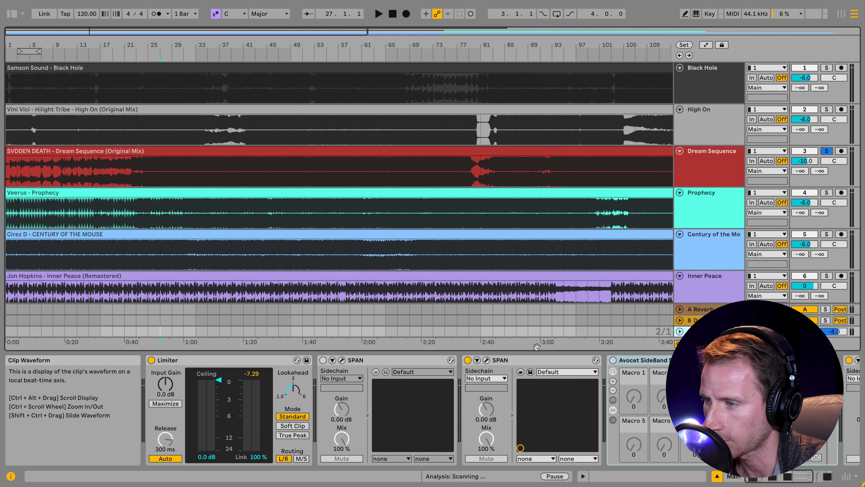
{"action": "left_click", "coordinate": [487, 360]}
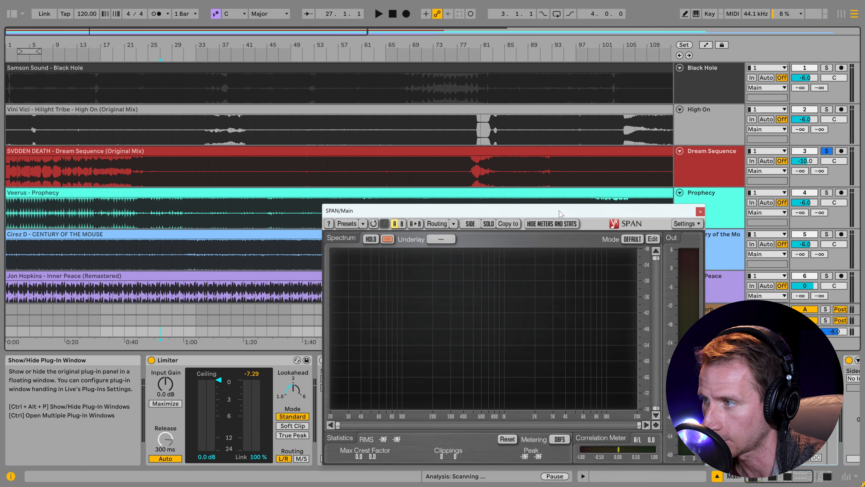
{"action": "left_click_drag", "start_coordinate": [560, 213], "coordinate": [563, 239]}
Play Dream Sequence from bar 27 and switch SPAN's mode from Default to the Samson Sound preset.
{"action": "left_click", "coordinate": [160, 163]}
{"action": "key", "text": "space"}
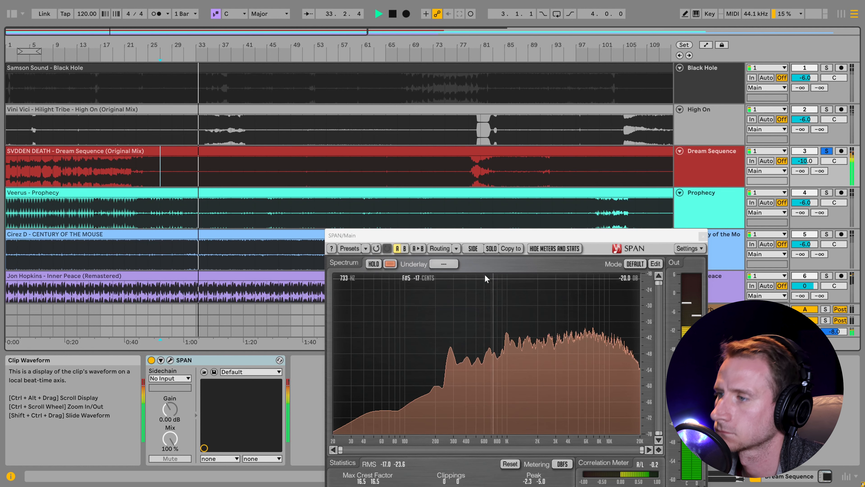
{"action": "left_click", "coordinate": [635, 264]}
{"action": "left_click", "coordinate": [636, 358]}
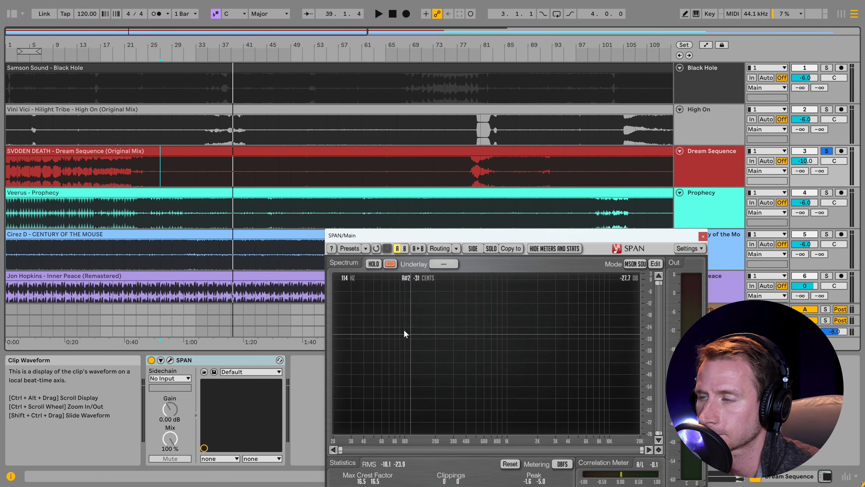
Solo the Prophecy track, play it from its start and close the SPAN window.
{"action": "scroll", "coordinate": [423, 190], "scroll_direction": "down", "scroll_amount": 2}
{"action": "left_click", "coordinate": [728, 186]}
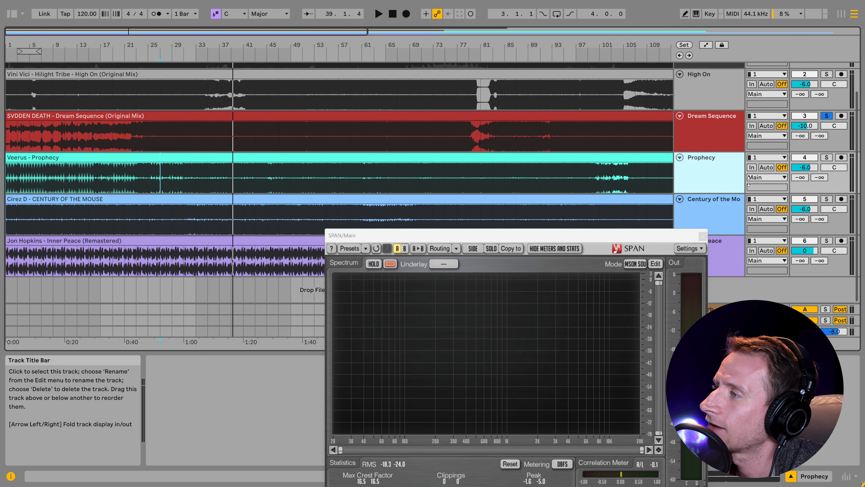
{"action": "left_click", "coordinate": [828, 157]}
{"action": "left_click", "coordinate": [25, 157]}
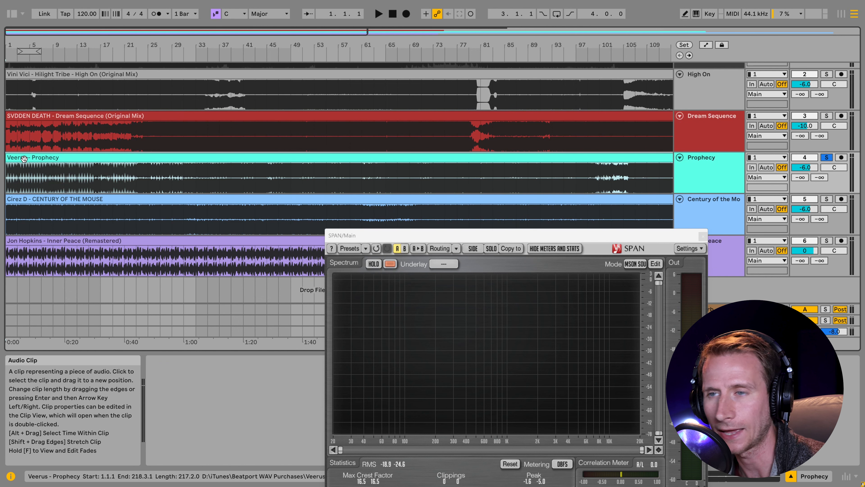
{"action": "key", "text": "space"}
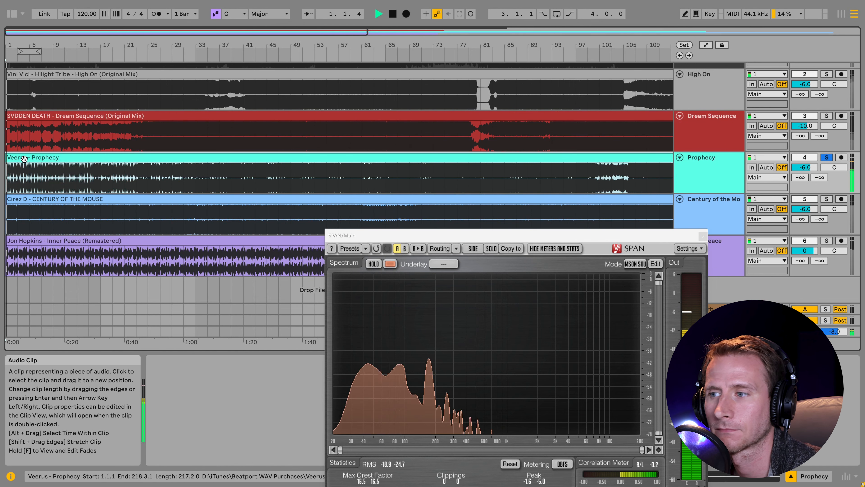
{"action": "left_click", "coordinate": [702, 236]}
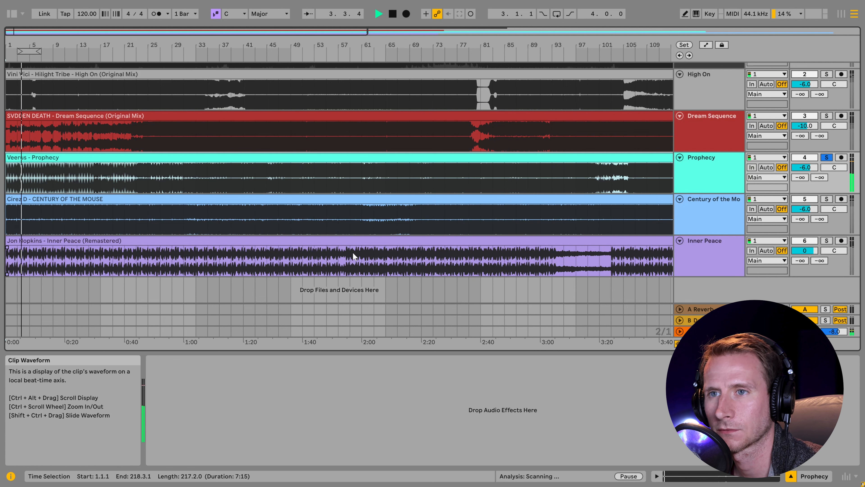
{"action": "key", "text": "space"}
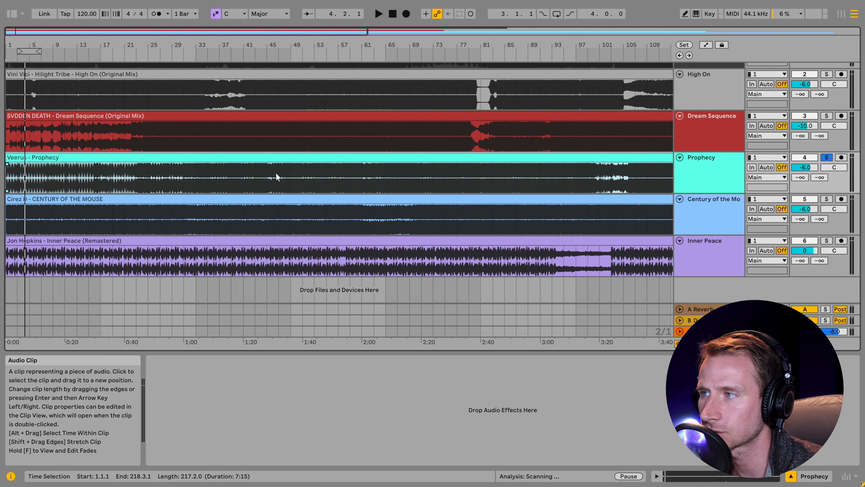
Play the soloed Prophecy clip from bar 133.
{"action": "scroll", "coordinate": [126, 182], "scroll_direction": "down", "scroll_amount": 3}
{"action": "left_click", "coordinate": [352, 177]}
{"action": "key", "text": "space"}
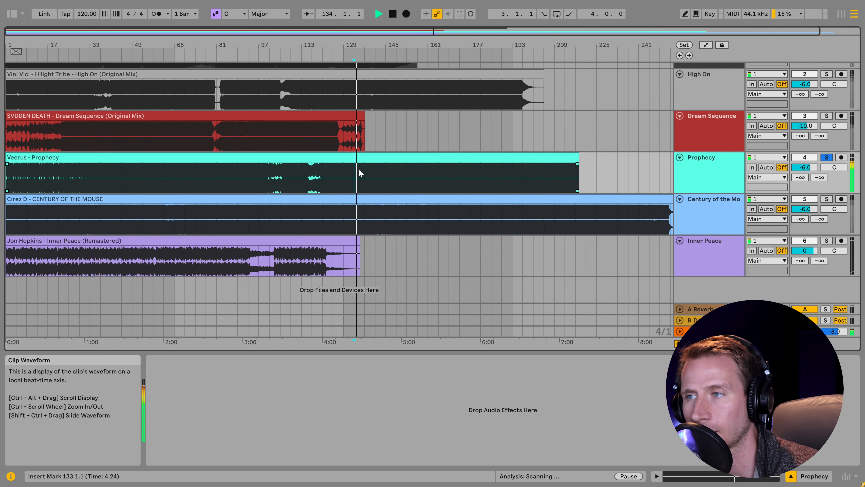
{"action": "key", "text": "space"}
{"action": "key", "text": "space"}
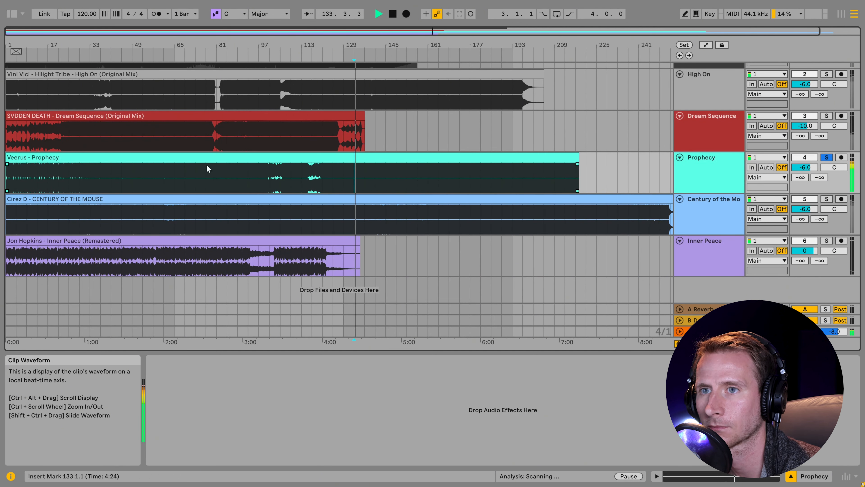
Stop the current playback and replay the soloed Prophecy clip from its start.
{"action": "key", "text": "space"}
{"action": "left_click", "coordinate": [15, 158]}
{"action": "key", "text": "space"}
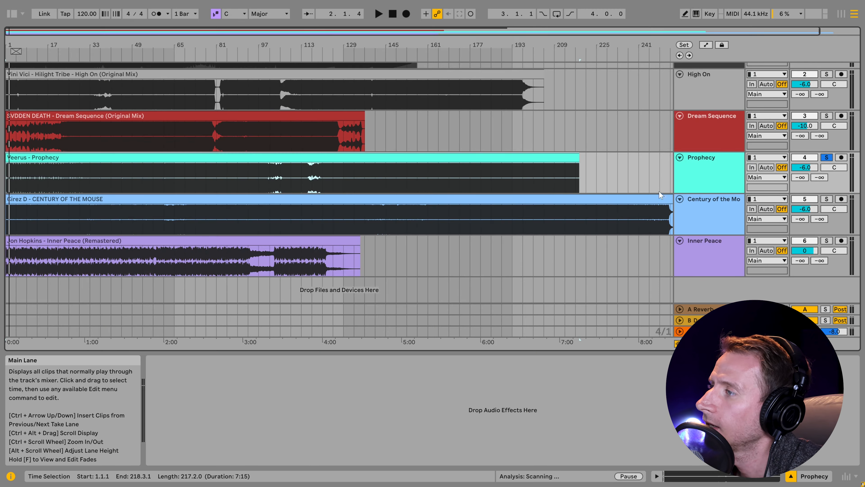
Solo the Century of the Mouse track and play its clip briefly from the start.
{"action": "left_click", "coordinate": [826, 199]}
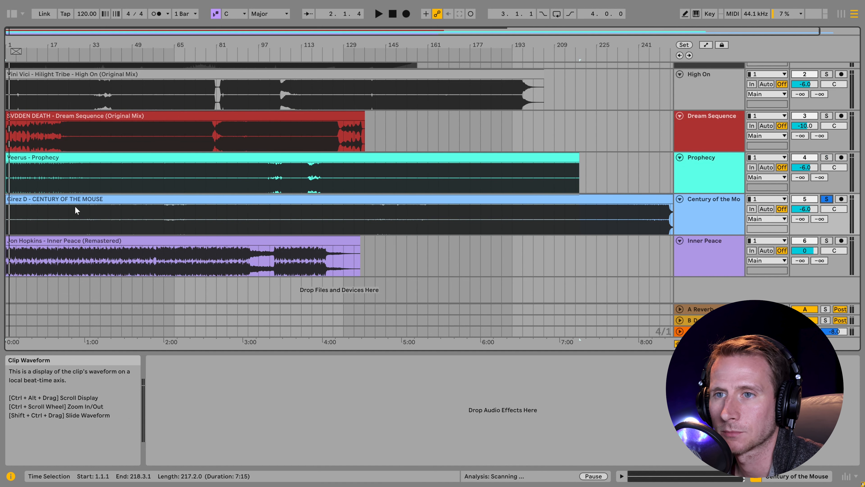
{"action": "left_click", "coordinate": [70, 200]}
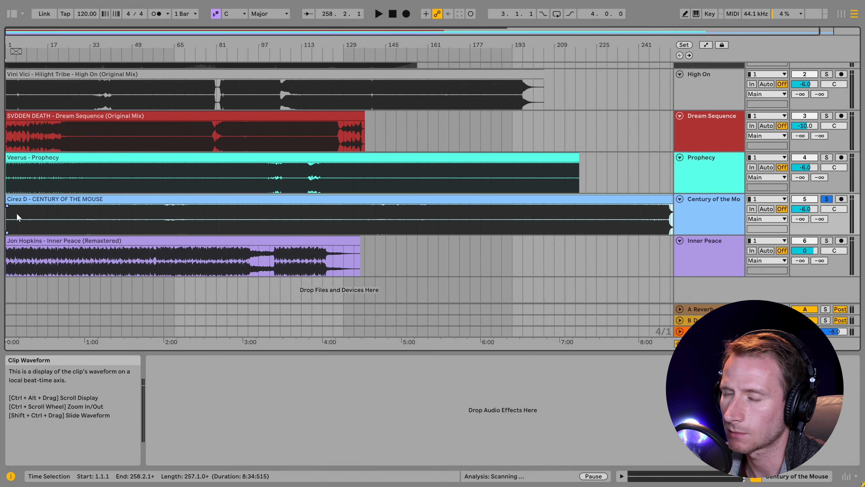
{"action": "left_click", "coordinate": [12, 200]}
{"action": "key", "text": "space"}
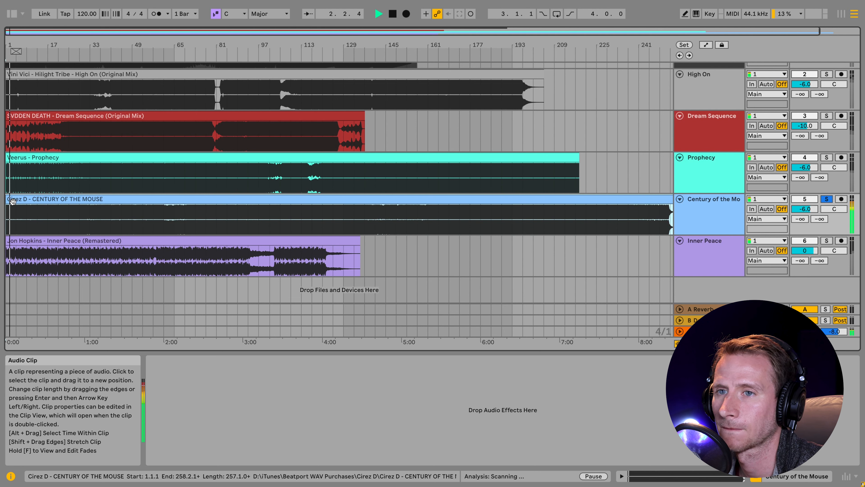
{"action": "key", "text": "space"}
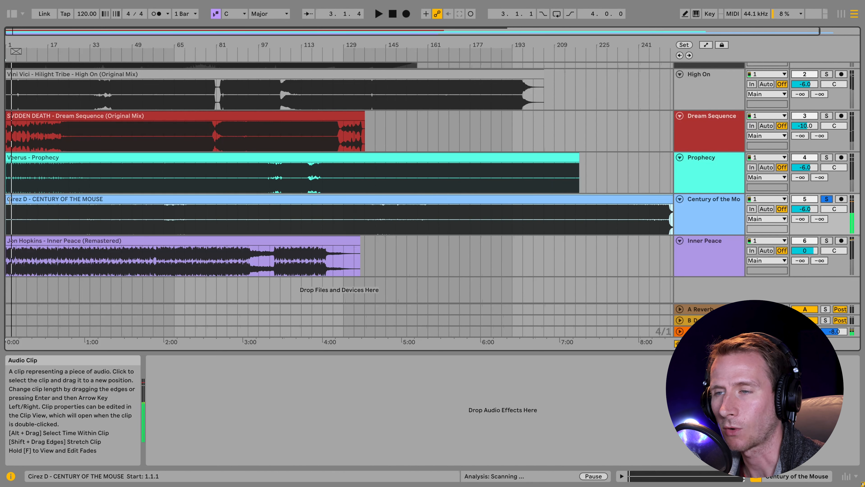
Play the soloed Century of the Mouse clip from bar 85, stop it and replay the same passage.
{"action": "left_click", "coordinate": [231, 219]}
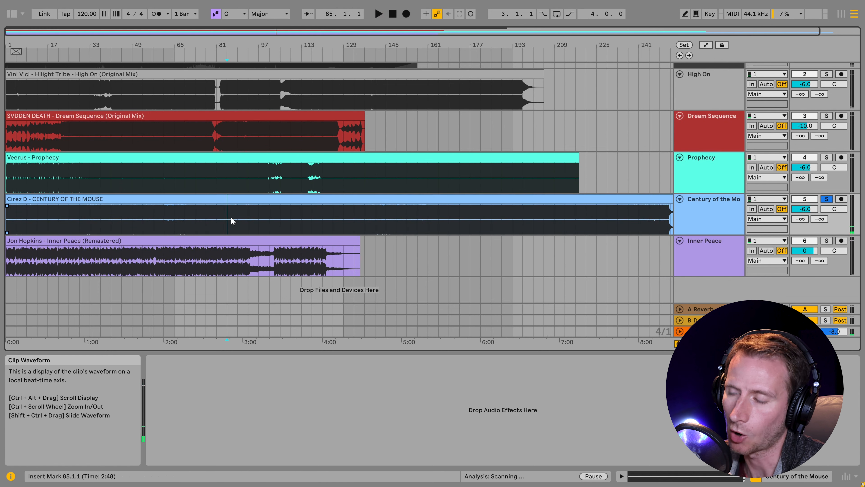
{"action": "key", "text": "space"}
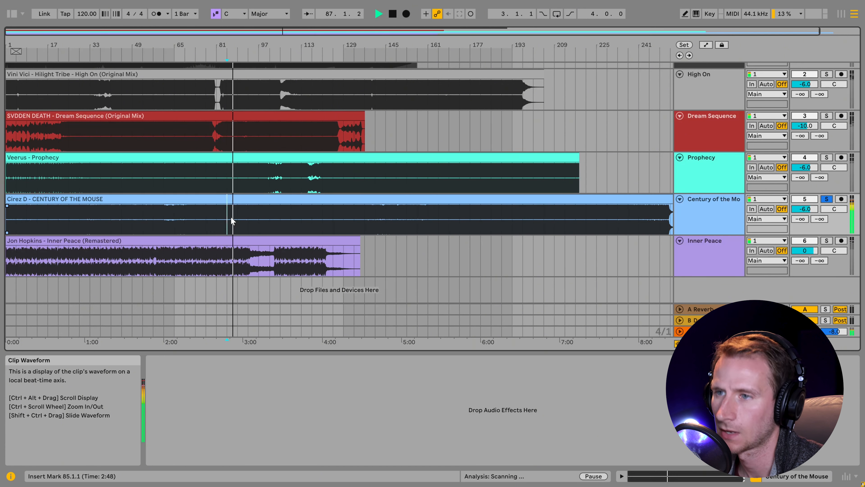
{"action": "key", "text": "space"}
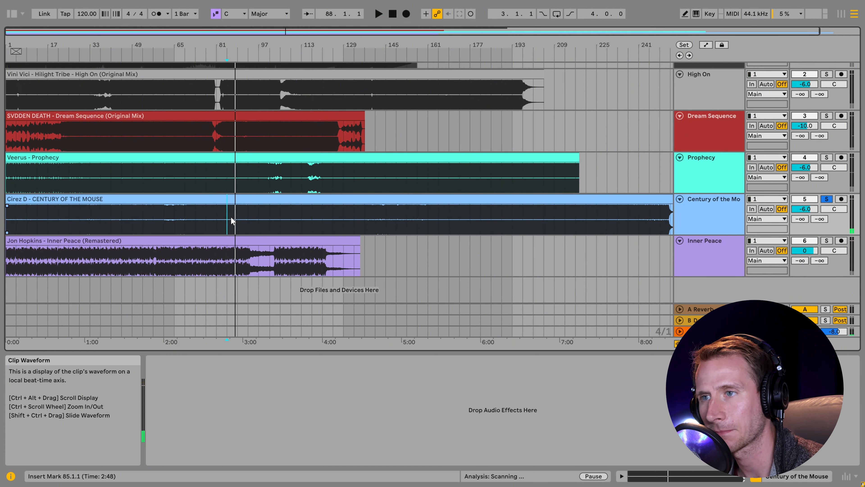
{"action": "key", "text": "space"}
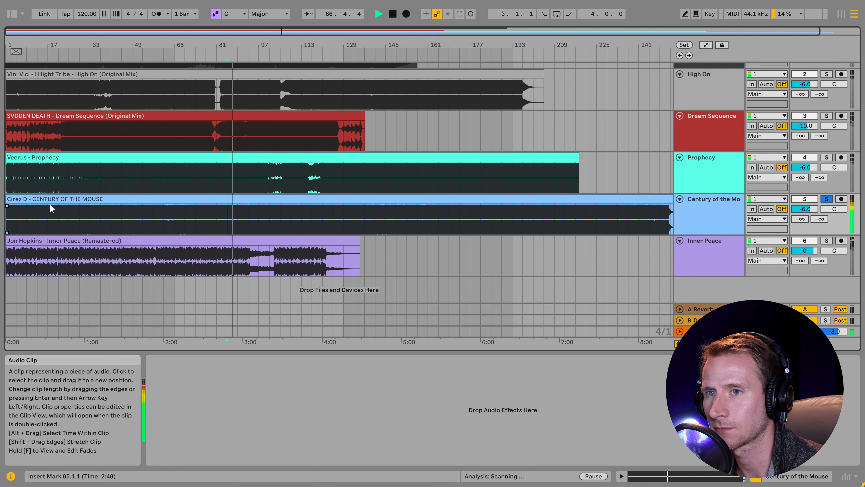
Return to the start of the Century of the Mouse clip, play its opening again and stop.
{"action": "left_click", "coordinate": [31, 199]}
{"action": "key", "text": "space"}
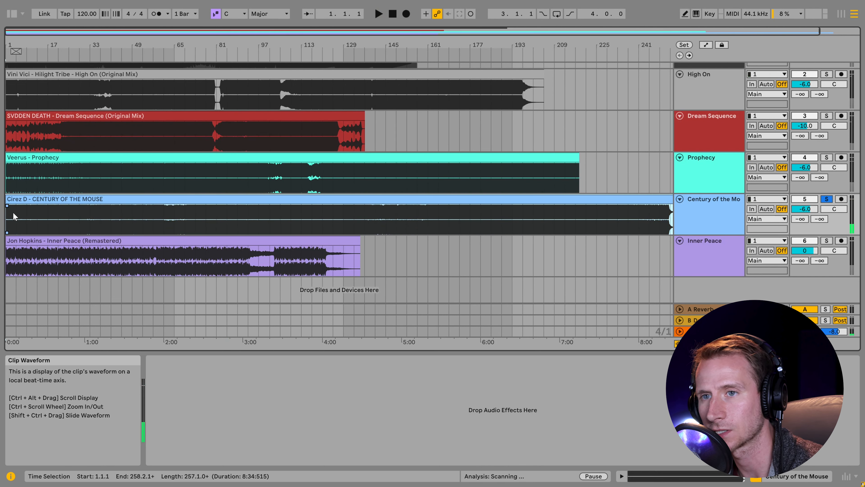
{"action": "left_click", "coordinate": [15, 201]}
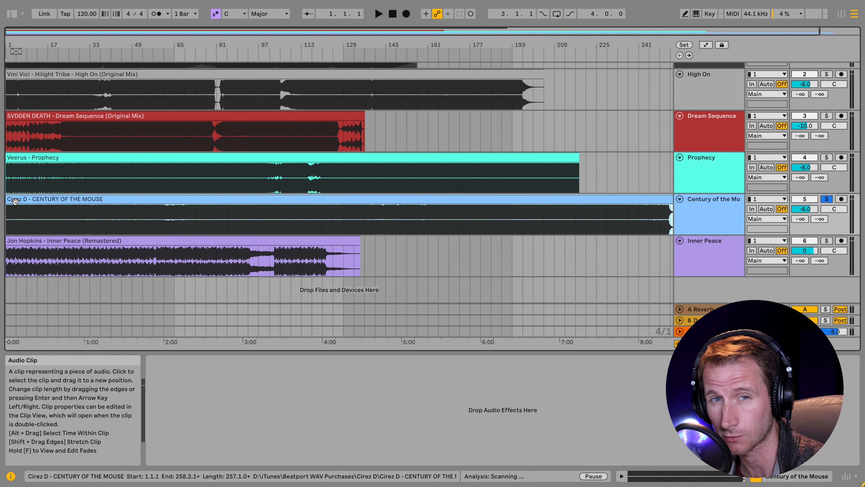
{"action": "key", "text": "space"}
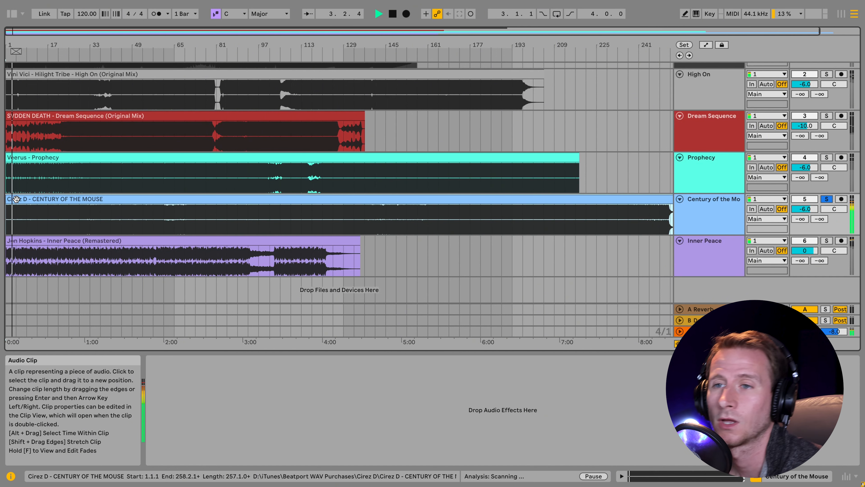
{"action": "key", "text": "space"}
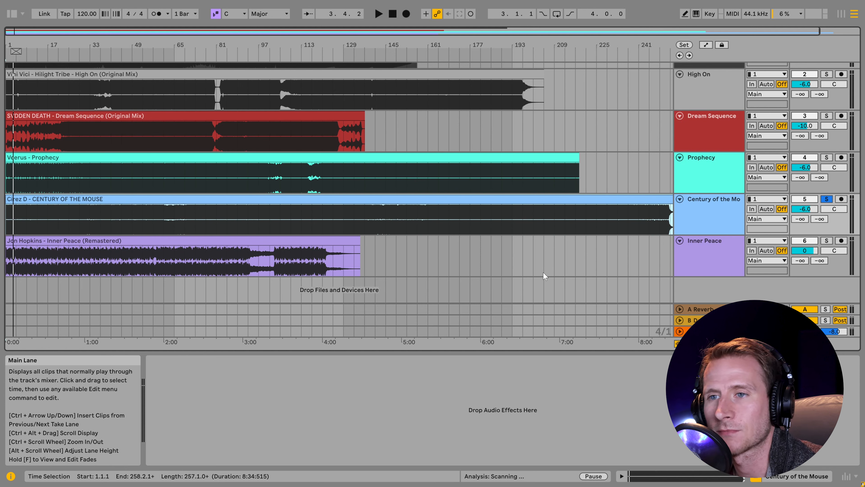
Solo the Inner Peace track, play its clip from bar 17 and stop playback.
{"action": "left_click", "coordinate": [718, 264]}
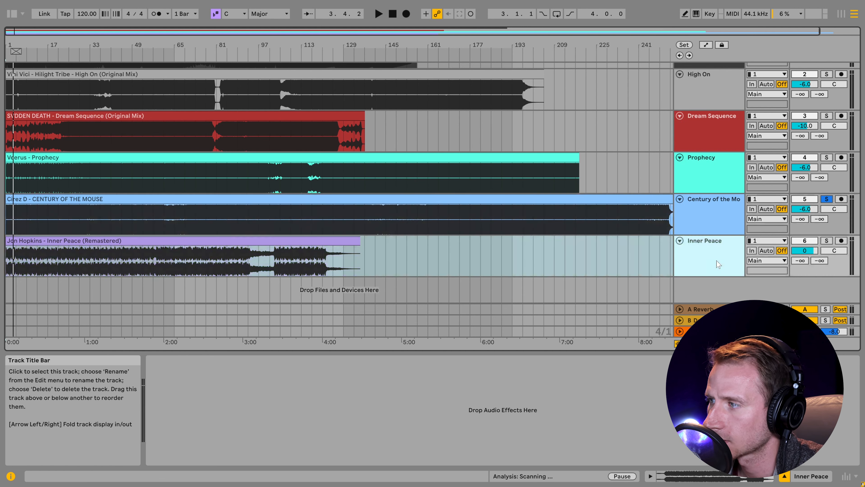
{"action": "left_click", "coordinate": [826, 240]}
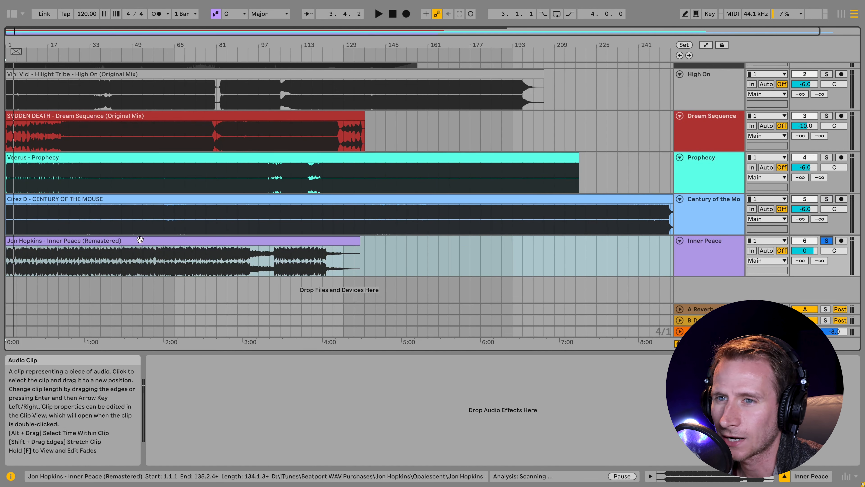
{"action": "left_click", "coordinate": [121, 241]}
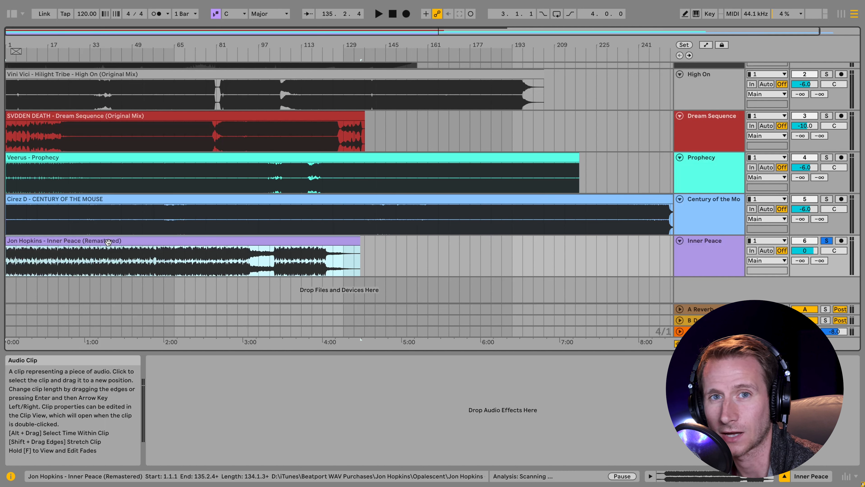
{"action": "key", "text": "space"}
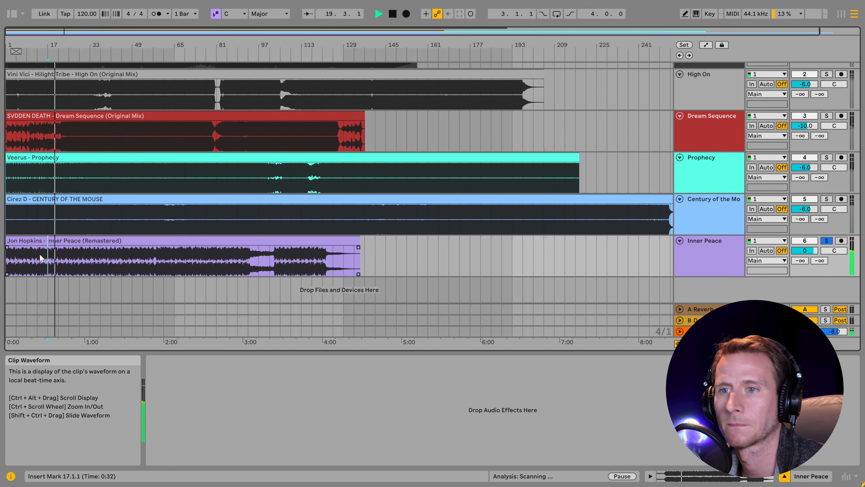
{"action": "key", "text": "space"}
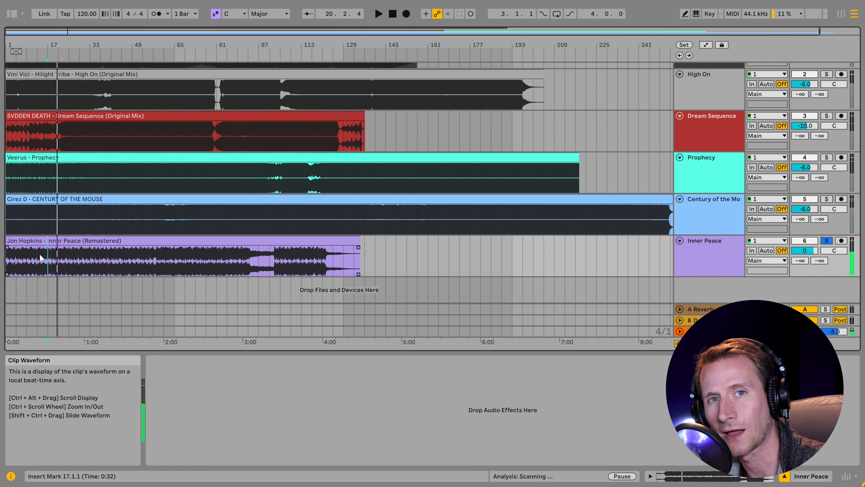